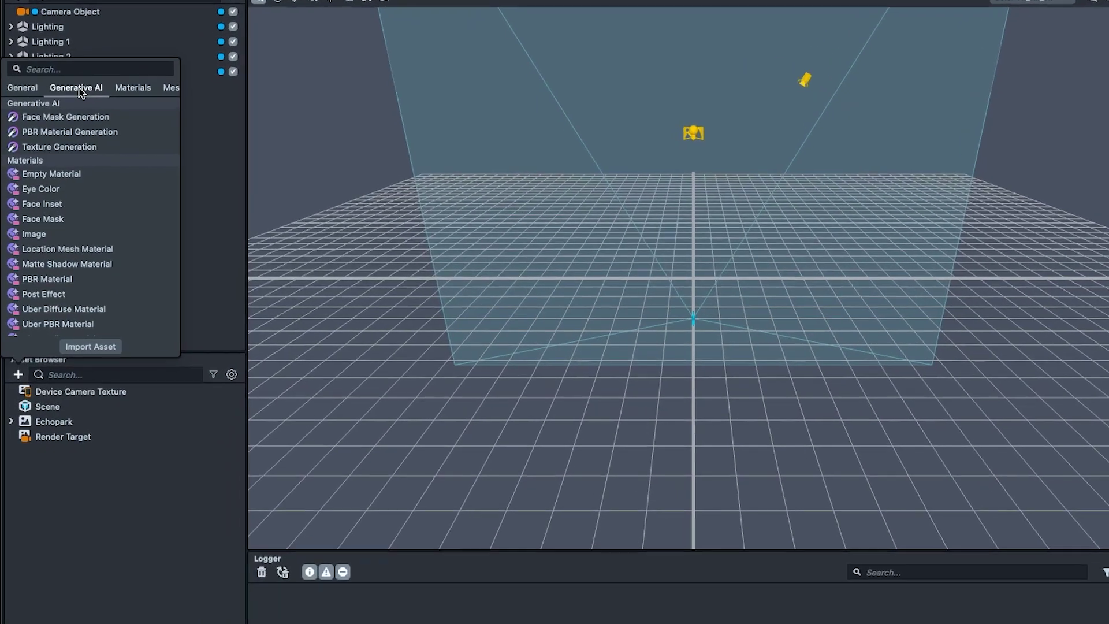
Generate a cloud texture from the prompt 'A happy little cloud' with Texture Generation.
{"action": "left_click", "coordinate": [74, 145]}
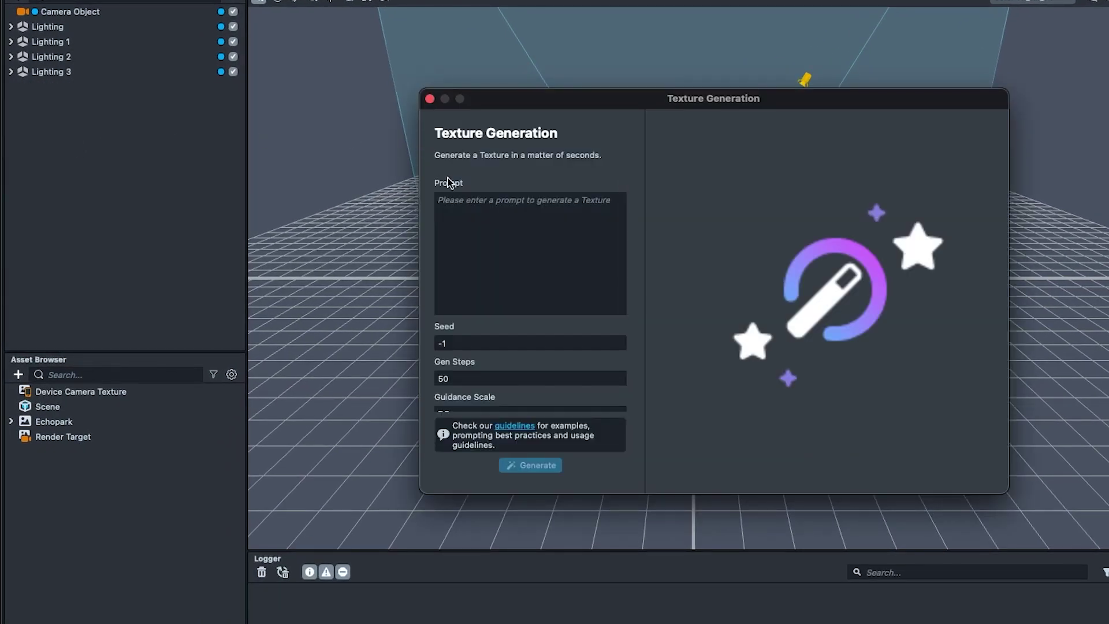
{"action": "left_click", "coordinate": [484, 213]}
{"action": "type", "text": "A happy little cloud"}
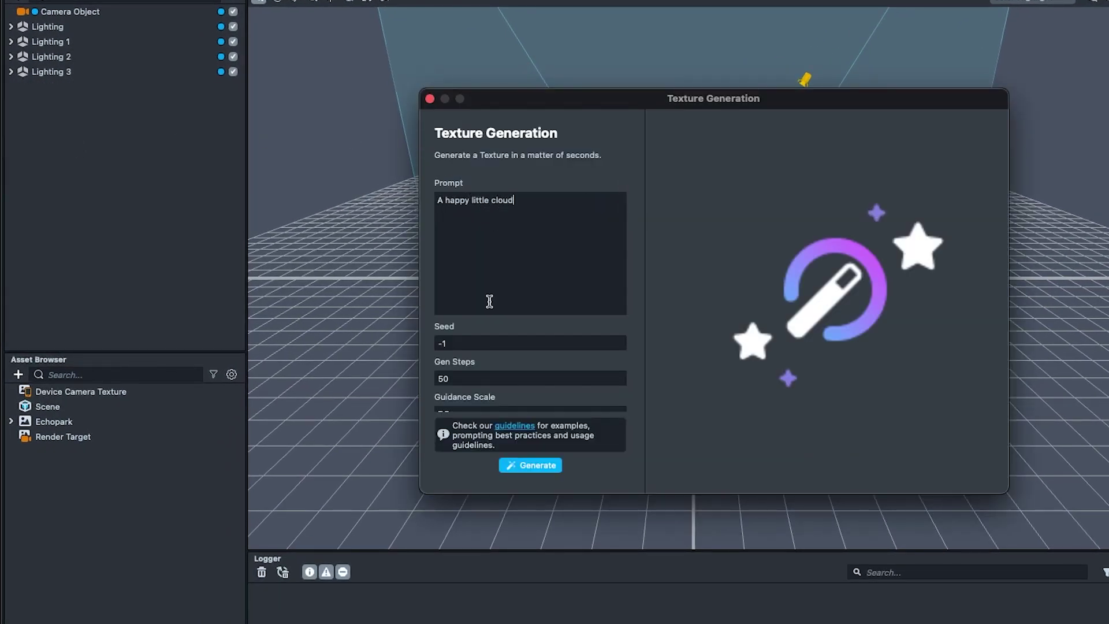
{"action": "left_click", "coordinate": [523, 466]}
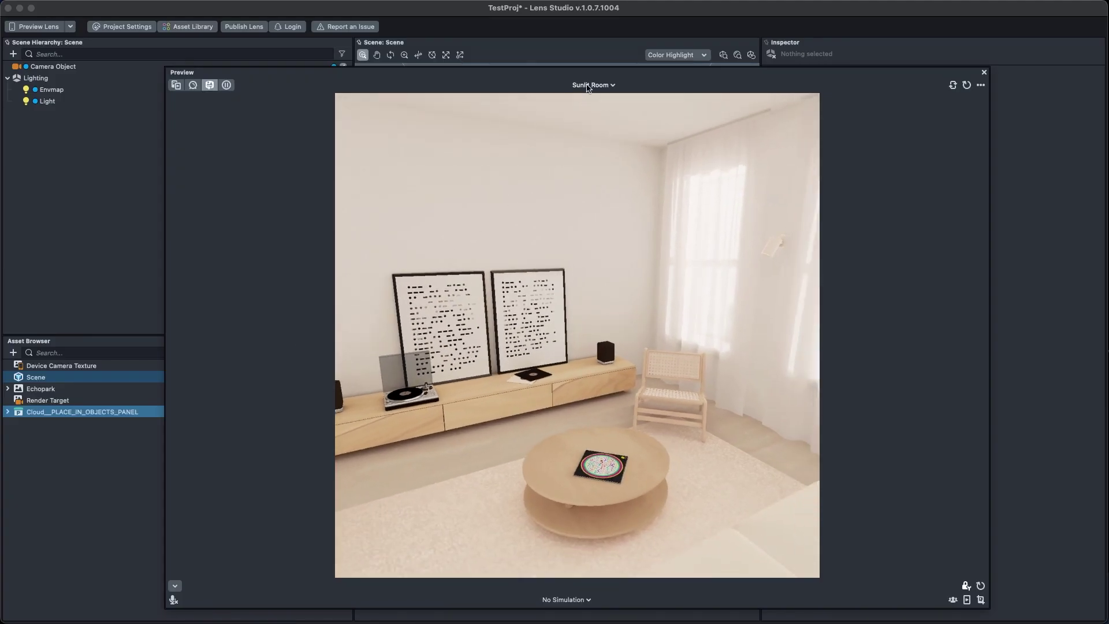
Switch the preview to Evening Room, then zoom and orbit around the Earth sphere.
{"action": "left_click", "coordinate": [587, 86]}
{"action": "left_click", "coordinate": [568, 153]}
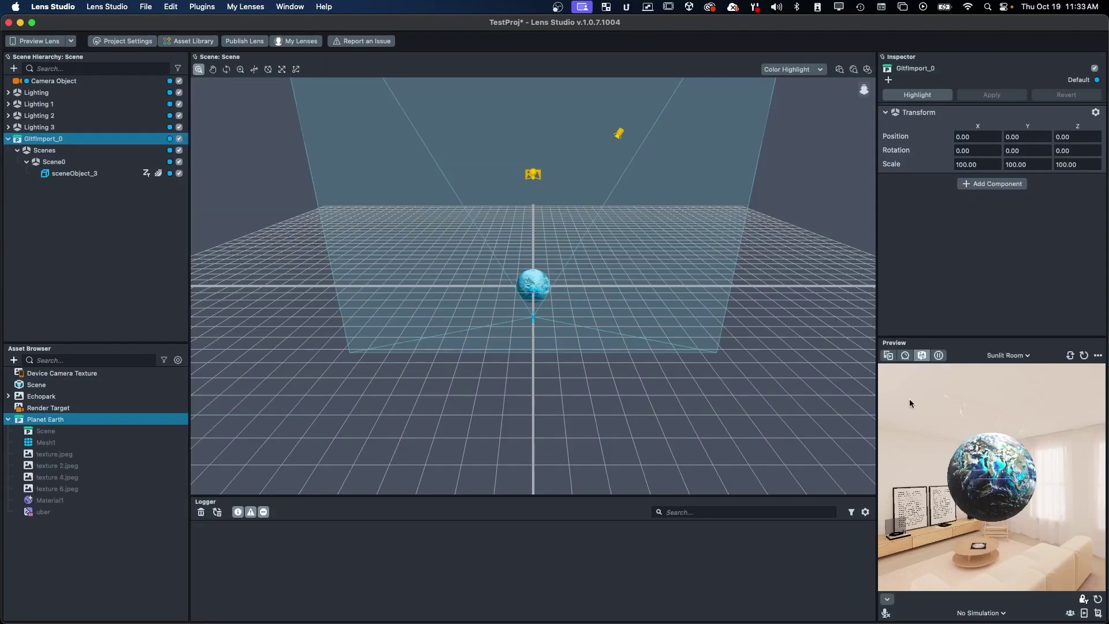
{"action": "scroll", "coordinate": [561, 279], "scroll_direction": "up", "scroll_amount": 6}
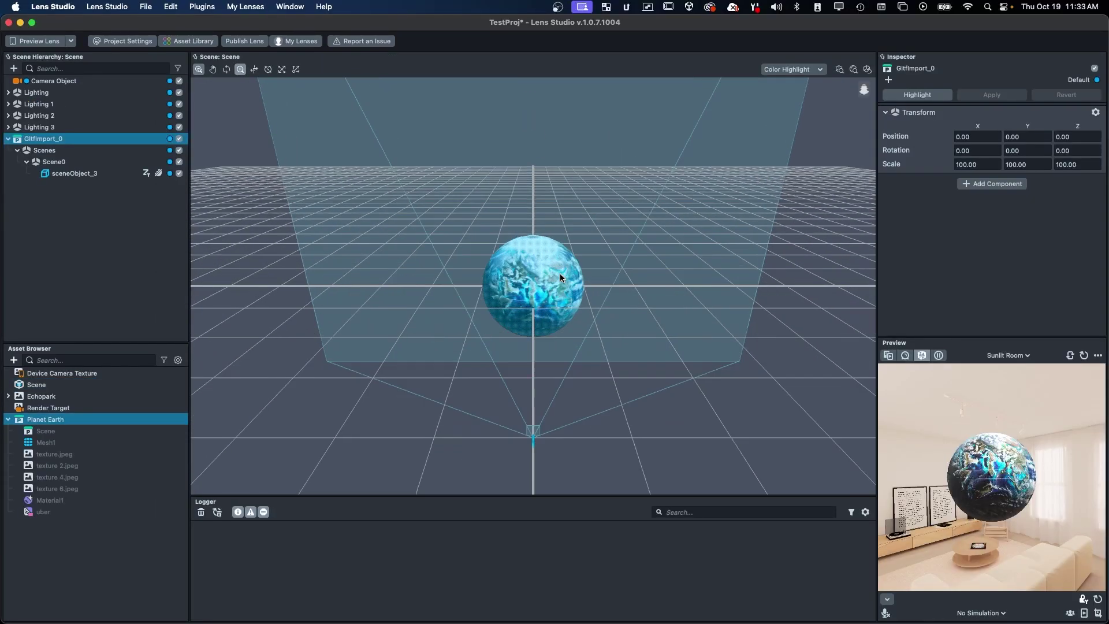
{"action": "left_click_drag", "start_coordinate": [560, 278], "coordinate": [652, 206], "text": "alt"}
{"action": "left_click", "coordinate": [674, 184]}
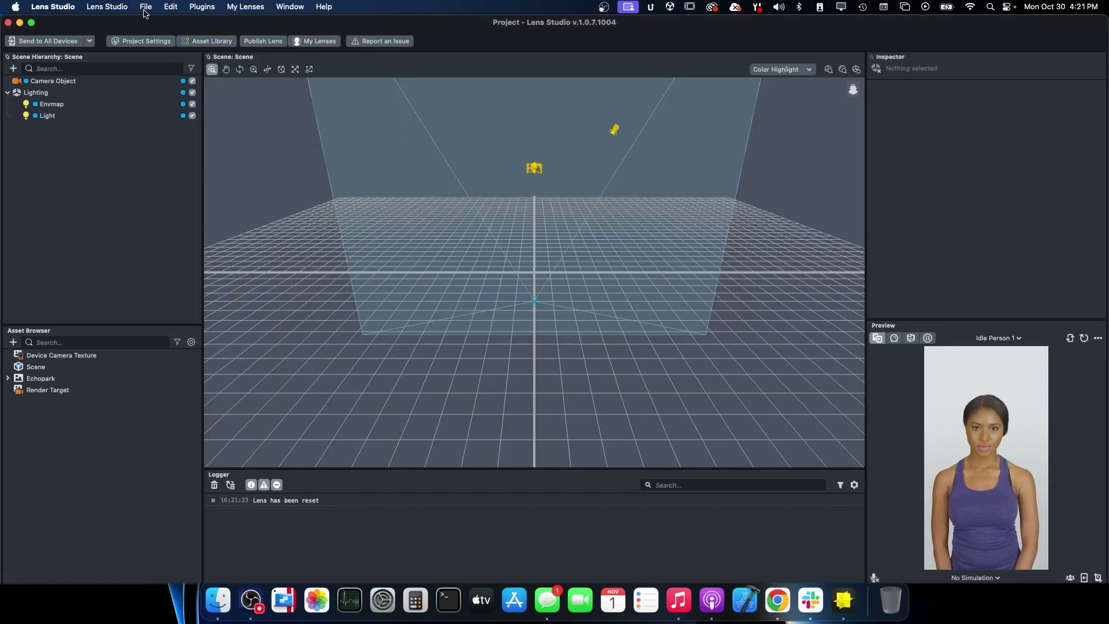
Create a new empty project from the File menu in a second window.
{"action": "left_click", "coordinate": [146, 6]}
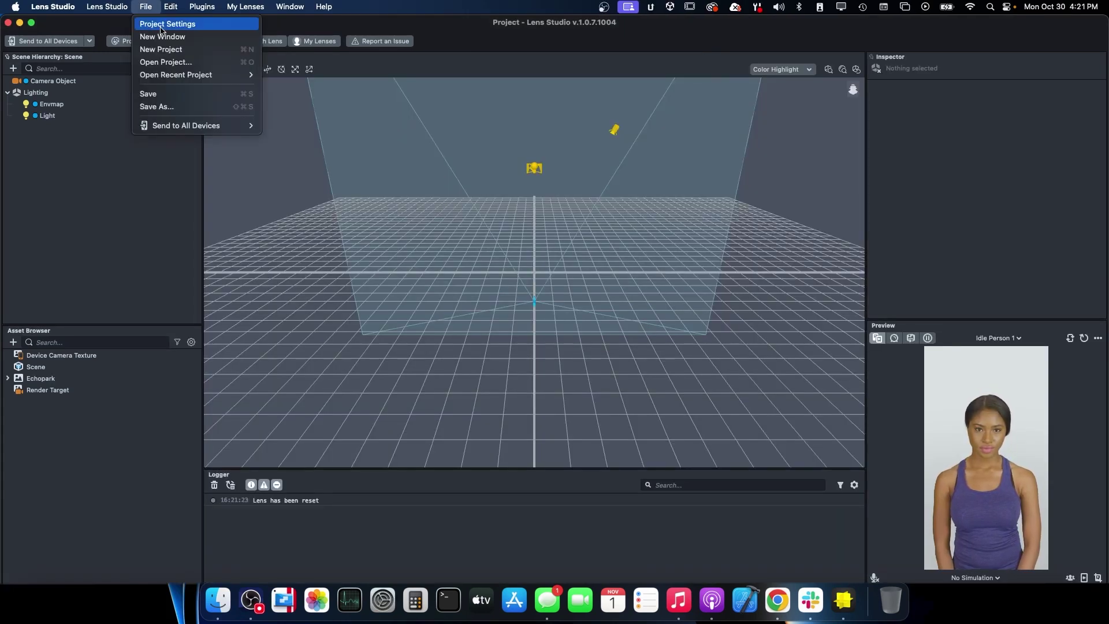
{"action": "left_click", "coordinate": [163, 51]}
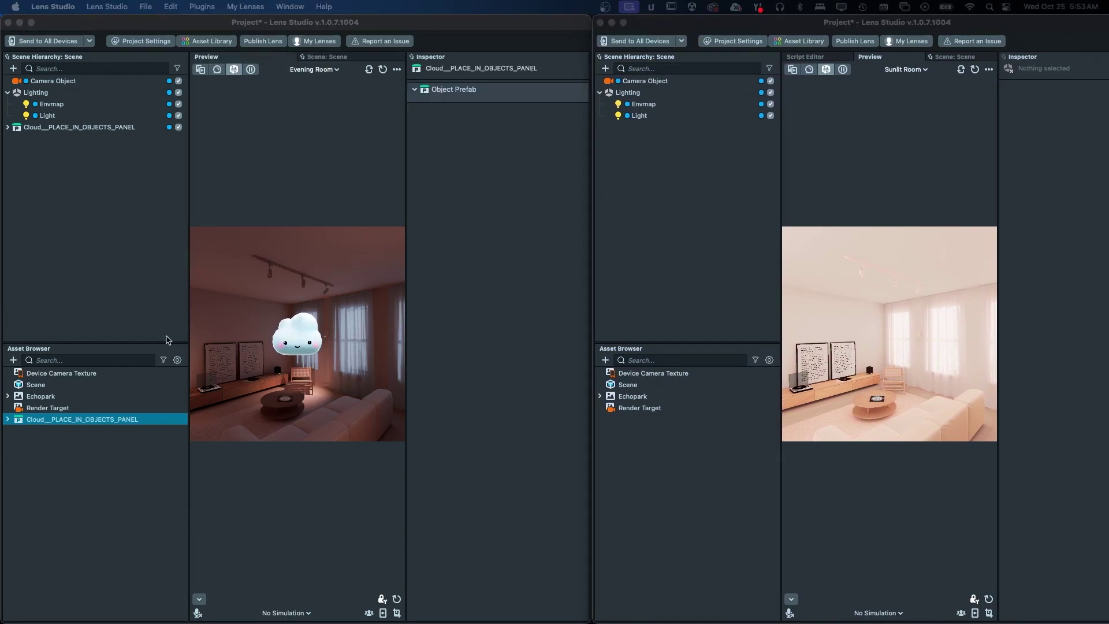
Copy the Cloud asset, paste it into the new project, and drag it into the scene.
{"action": "right_click", "coordinate": [95, 419]}
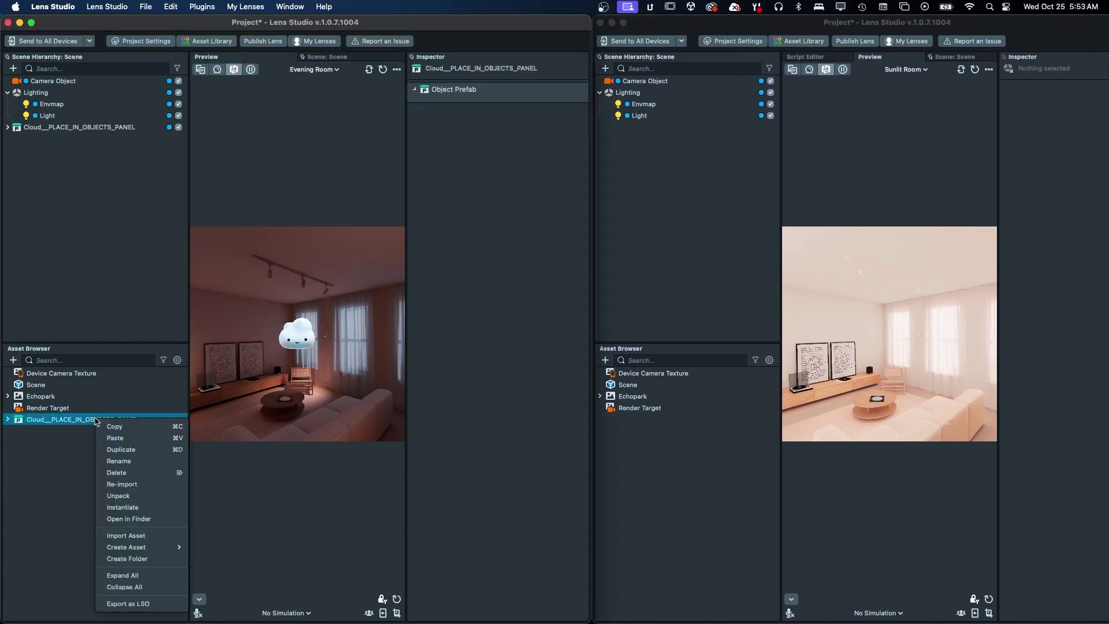
{"action": "left_click", "coordinate": [112, 426]}
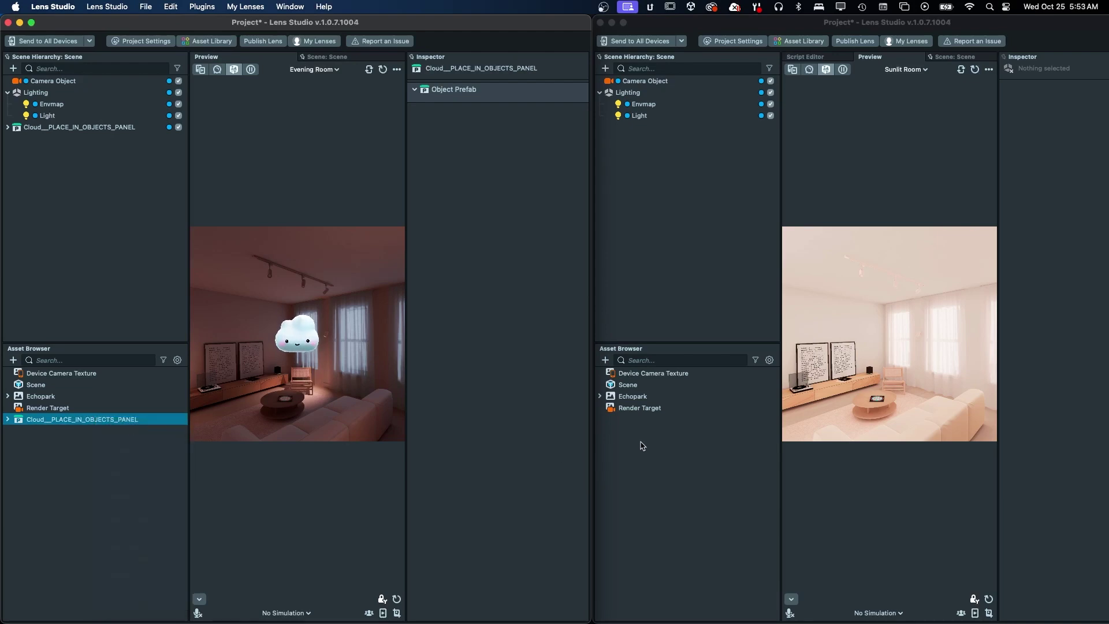
{"action": "left_click", "coordinate": [618, 464]}
{"action": "key", "text": "super+v"}
{"action": "left_click_drag", "start_coordinate": [112, 425], "coordinate": [687, 243]}
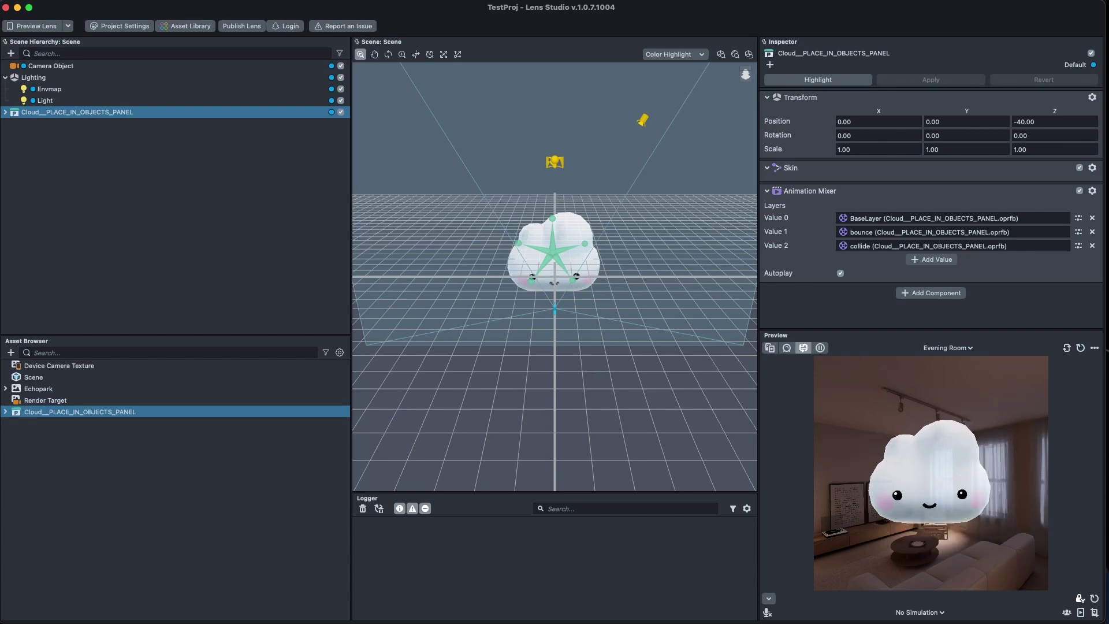
Set the cloud's Scale Y and Scale Z to 1 so all axes read 1.00.
{"action": "key", "text": "super+Tab"}
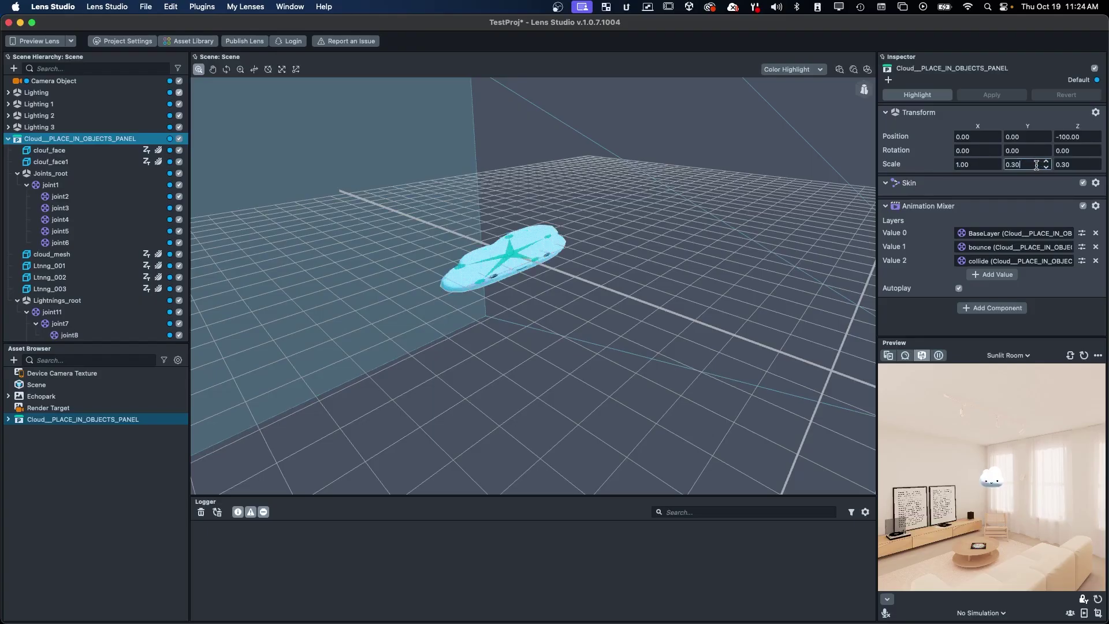
{"action": "left_click", "coordinate": [1074, 164]}
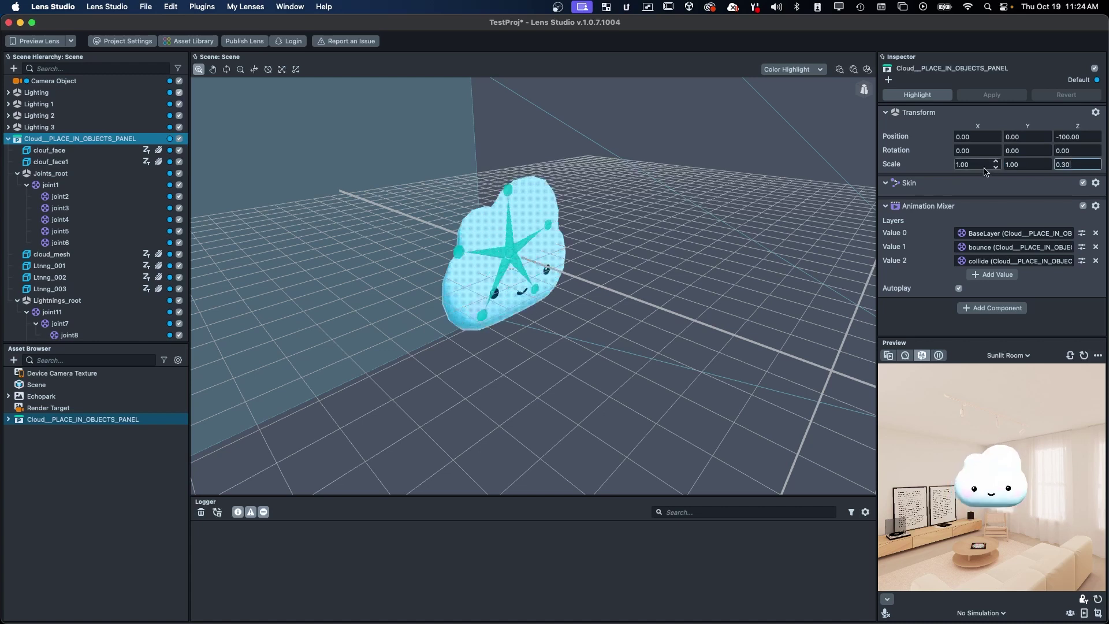
{"action": "type", "text": "1"}
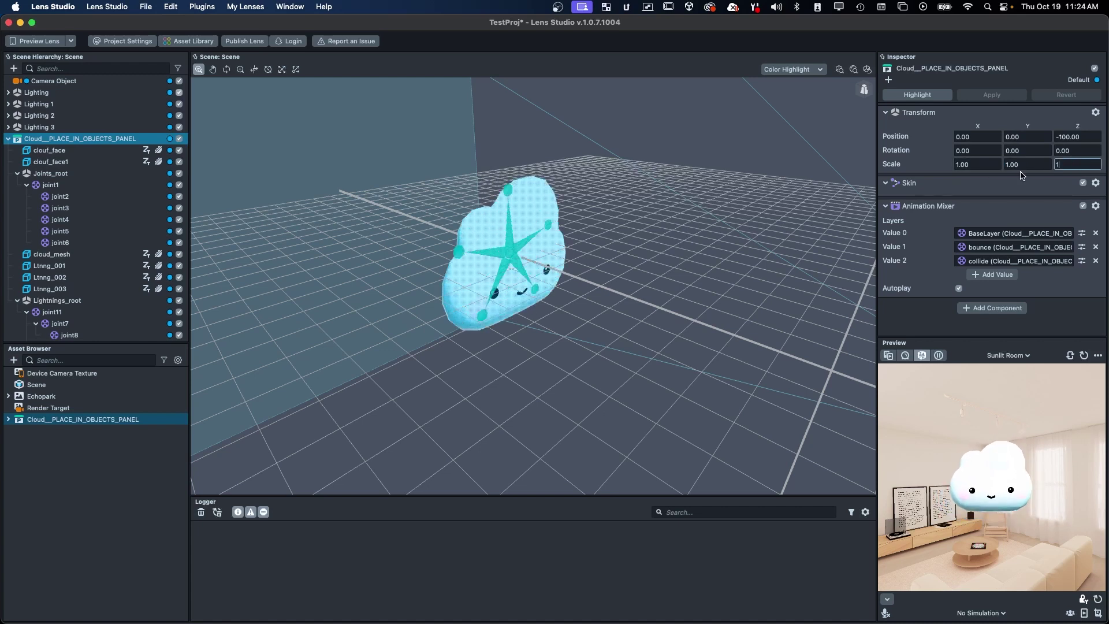
{"action": "key", "text": "Return"}
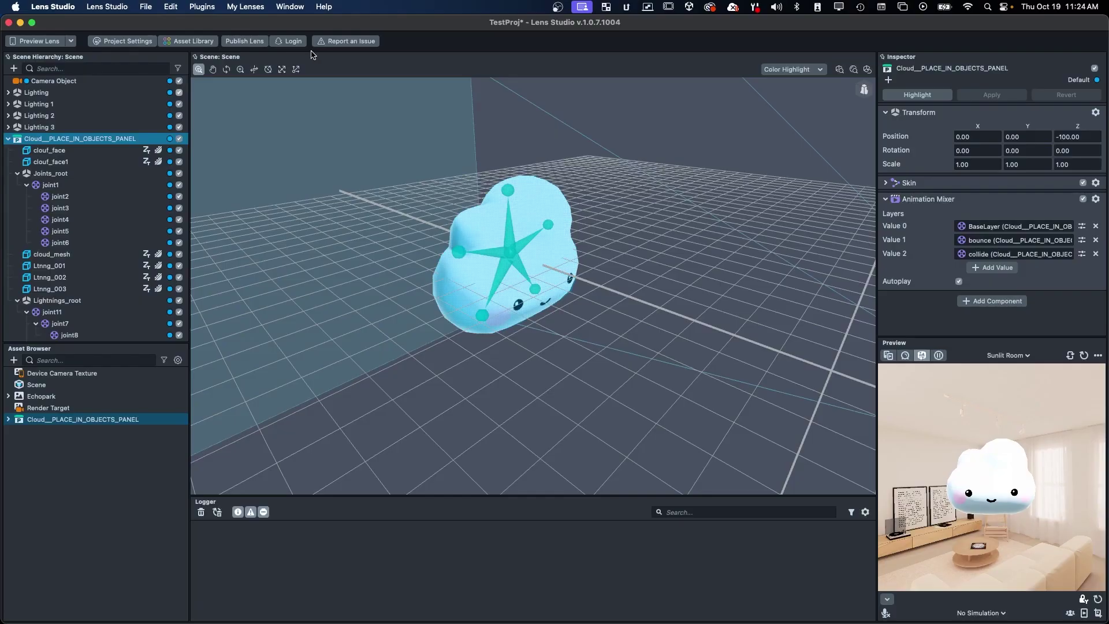
Open the History panel, set the chick's Z rotation to 90, then step back to 180°.
{"action": "left_click", "coordinate": [295, 6]}
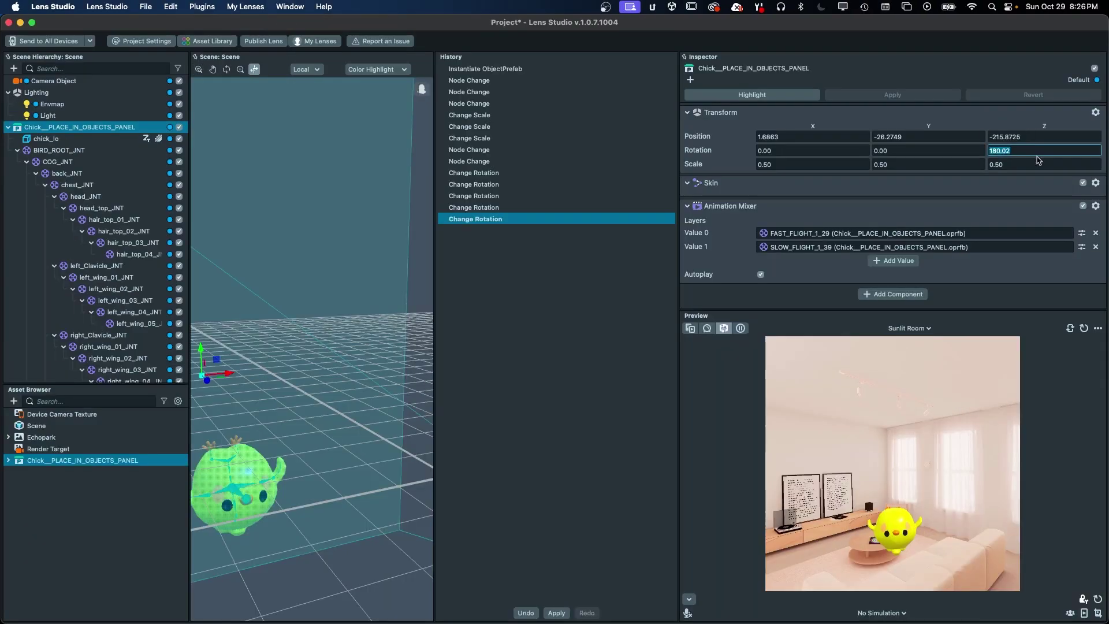
{"action": "type", "text": "90"}
{"action": "key", "text": "Return"}
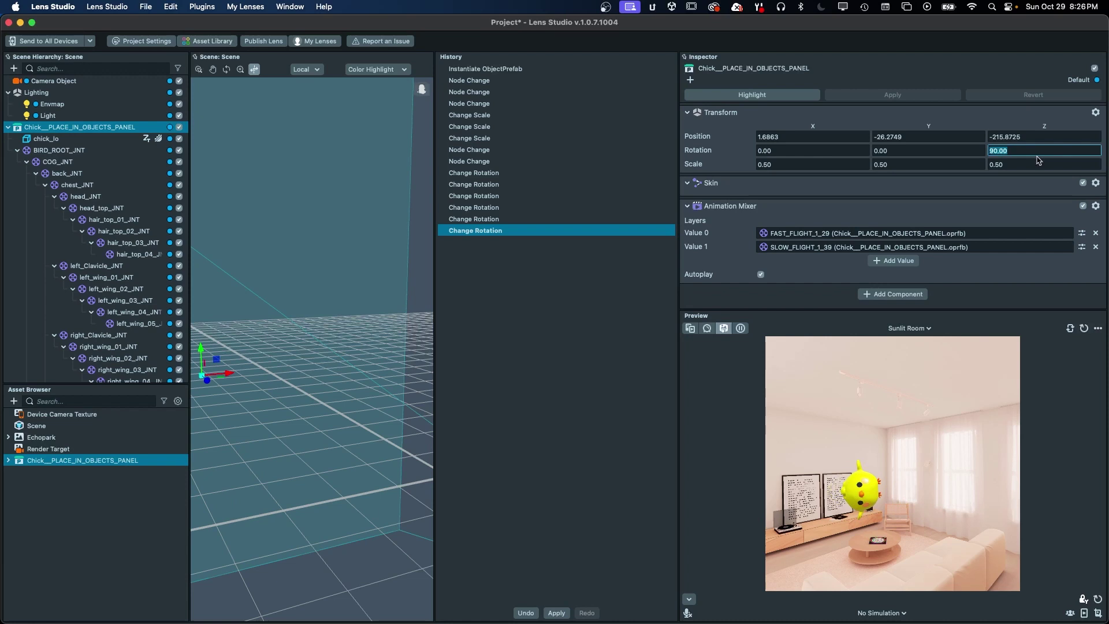
{"action": "left_click", "coordinate": [525, 613]}
{"action": "left_click", "coordinate": [526, 613]}
{"action": "left_click", "coordinate": [525, 613]}
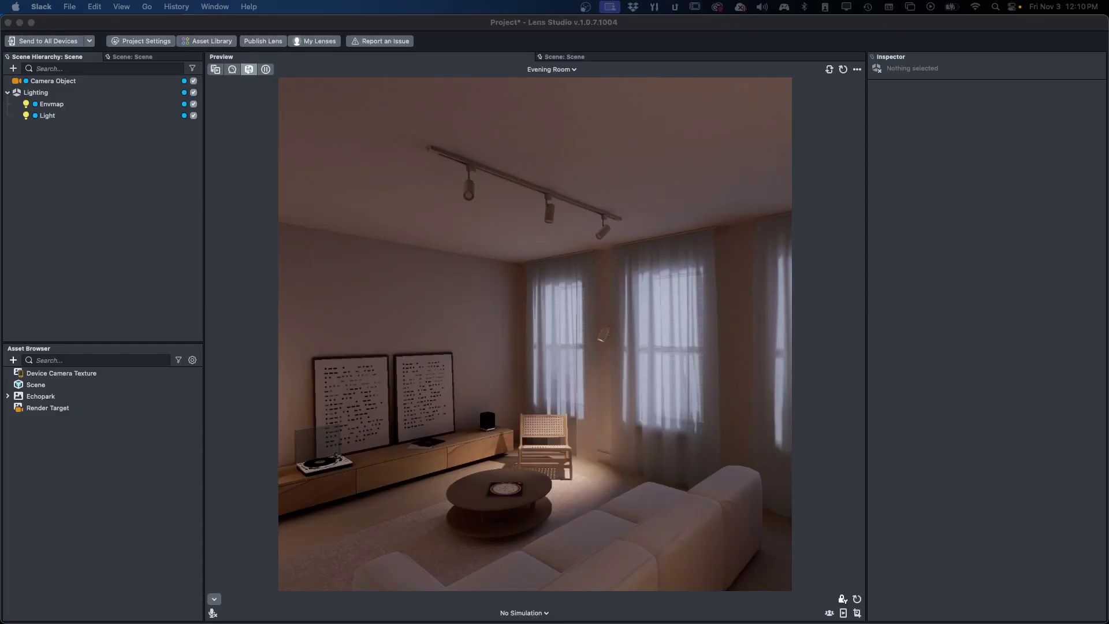
Generate a black and white Carrara marble PBR material on a cube via Generative AI.
{"action": "left_click", "coordinate": [14, 360]}
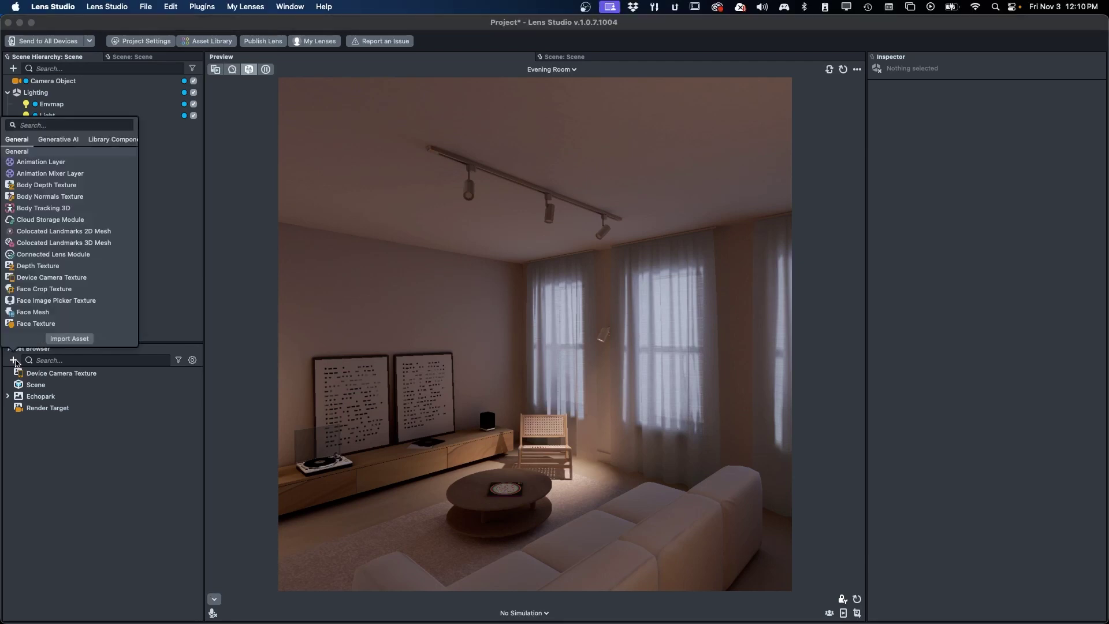
{"action": "left_click", "coordinate": [71, 143]}
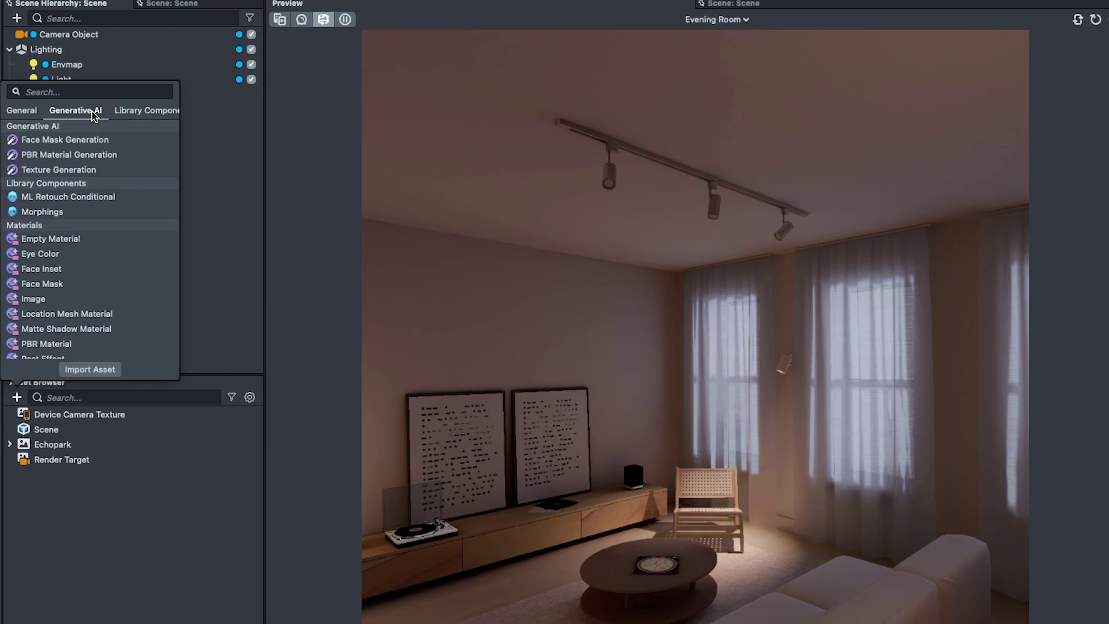
{"action": "left_click", "coordinate": [82, 152]}
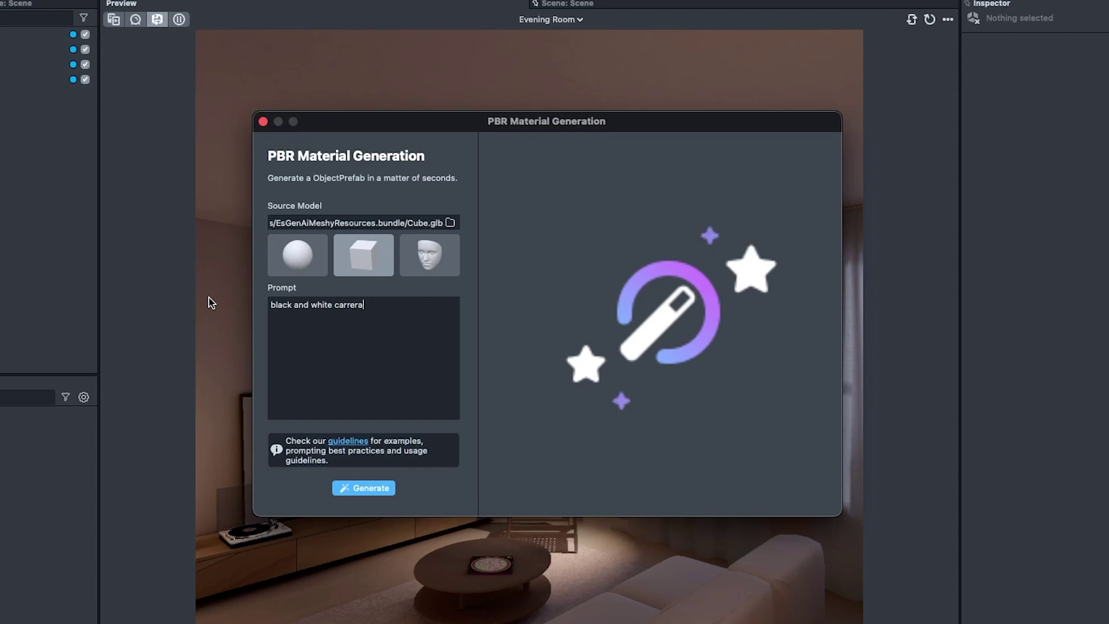
{"action": "left_click", "coordinate": [372, 488]}
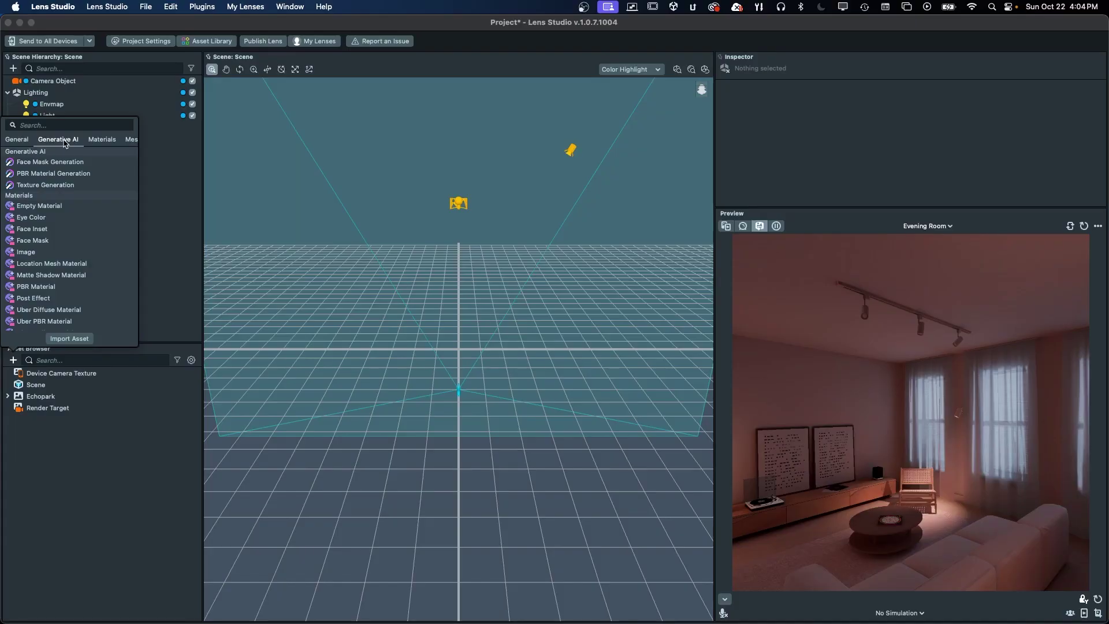
Start Texture Generation with the prompt 'tileable red brick'.
{"action": "left_click", "coordinate": [64, 186]}
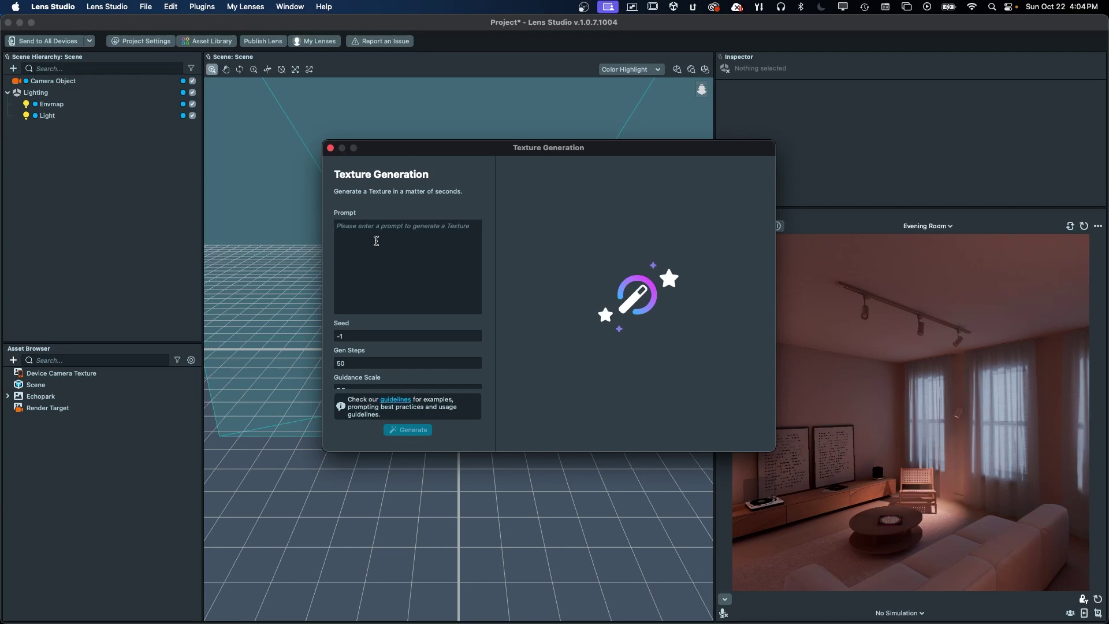
{"action": "type", "text": "tileable red brick"}
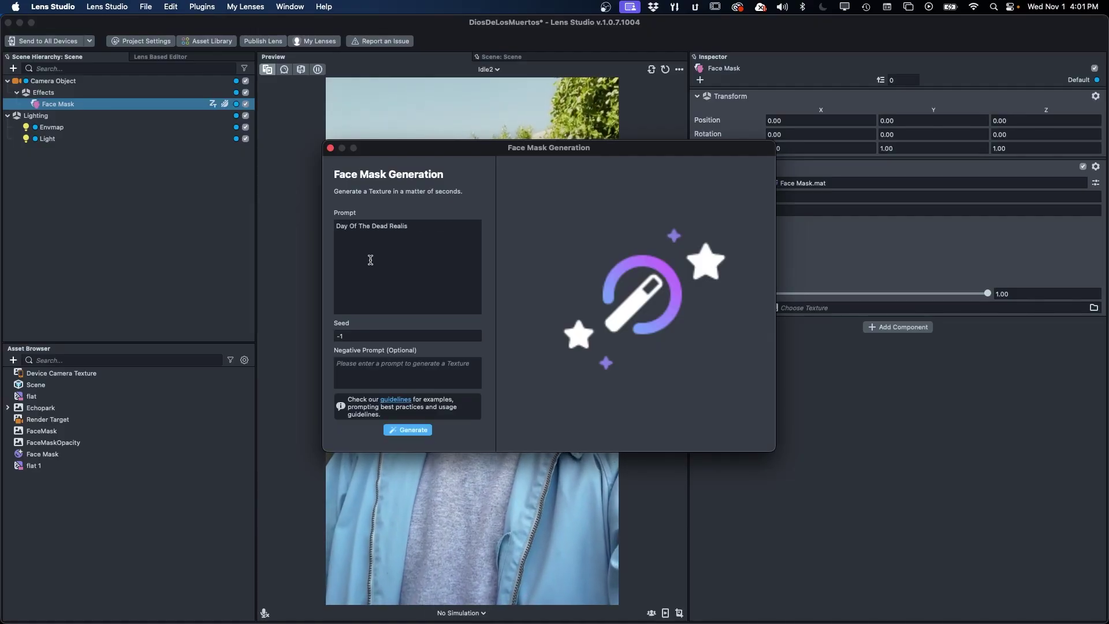
Generate the Day Of The Dead Realistic mask and assign it as the Face Mask texture.
{"action": "key", "text": "Return"}
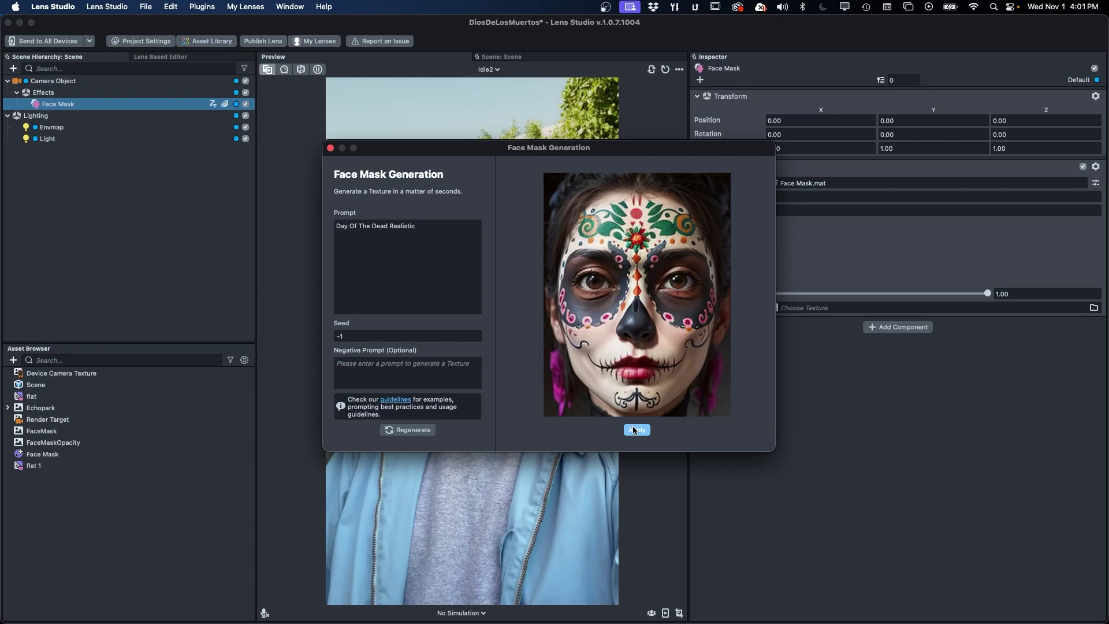
{"action": "left_click", "coordinate": [633, 428]}
{"action": "left_click_drag", "start_coordinate": [569, 378], "coordinate": [843, 202]}
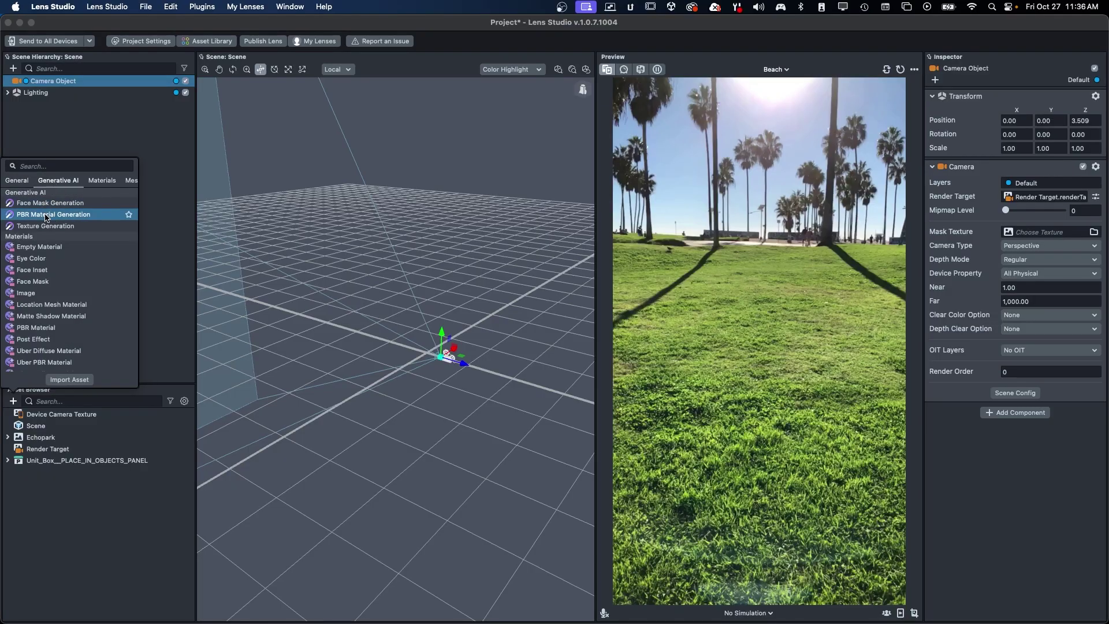
Generate a wooden crate PBR material on a cube, add it to the scene, and tilt it.
{"action": "left_click", "coordinate": [53, 215]}
{"action": "left_click", "coordinate": [400, 250]}
{"action": "left_click_drag", "start_coordinate": [407, 312], "coordinate": [368, 281]}
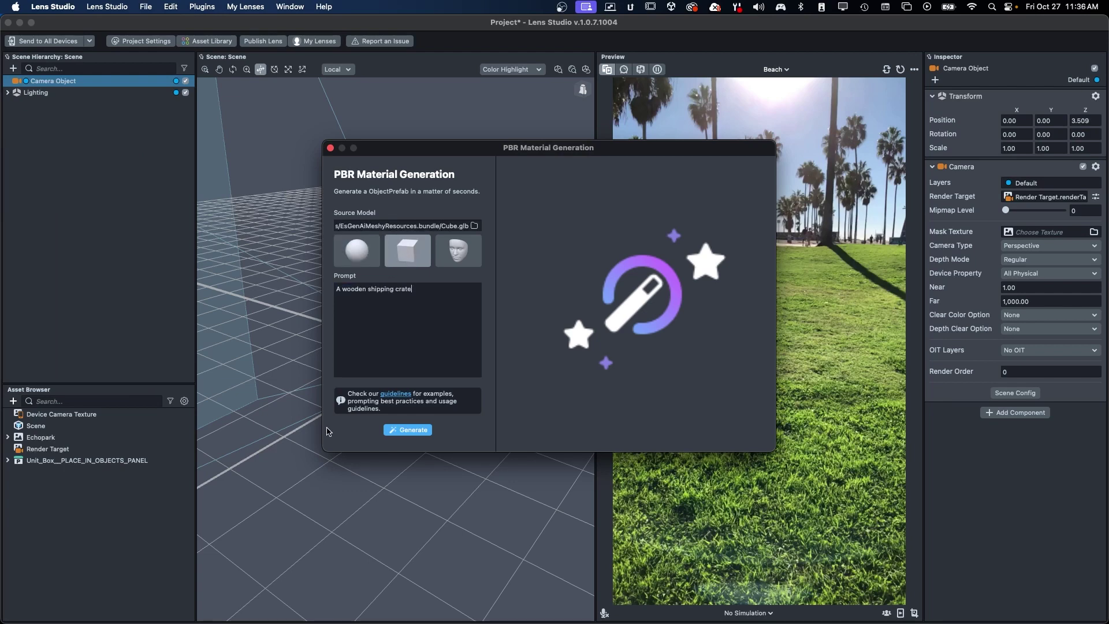
{"action": "left_click", "coordinate": [407, 431]}
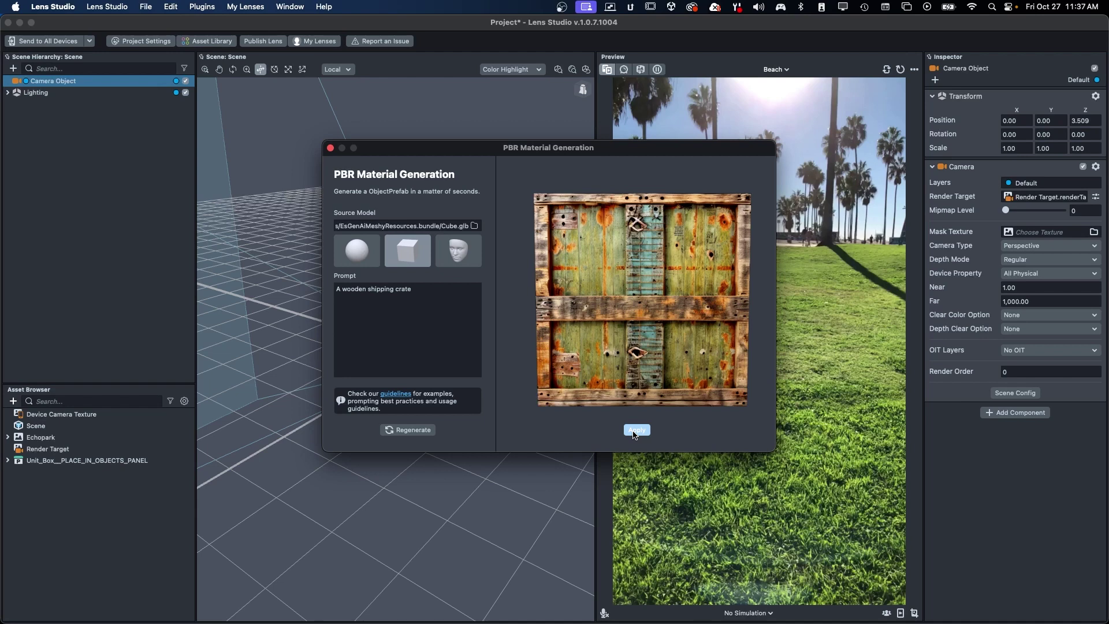
{"action": "left_click", "coordinate": [636, 430]}
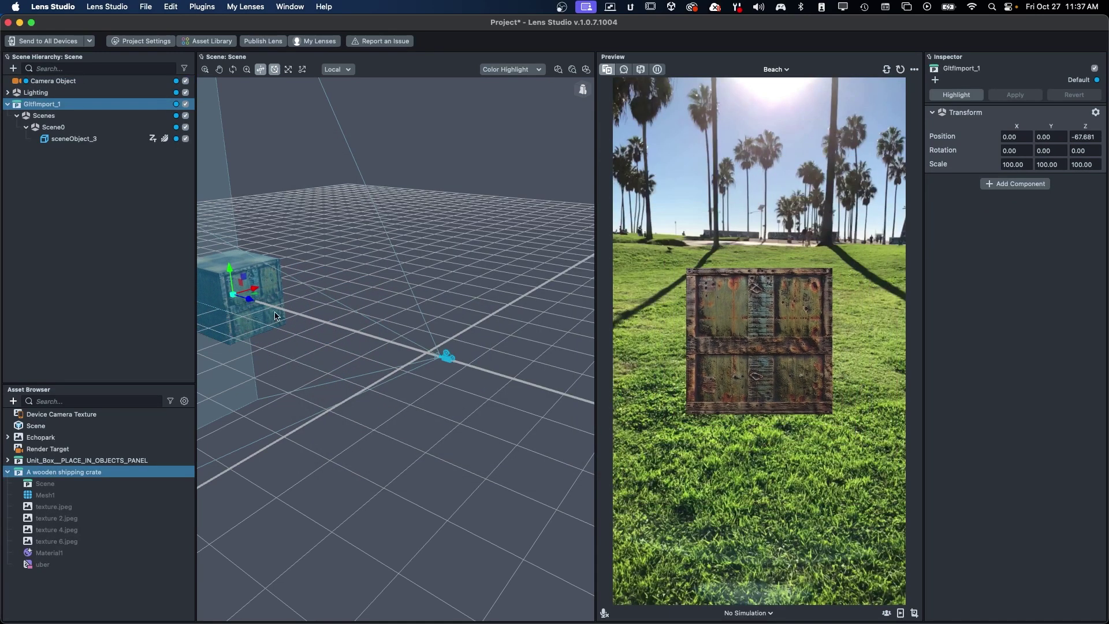
{"action": "left_click_drag", "start_coordinate": [250, 290], "coordinate": [240, 254]}
{"action": "key", "text": "w"}
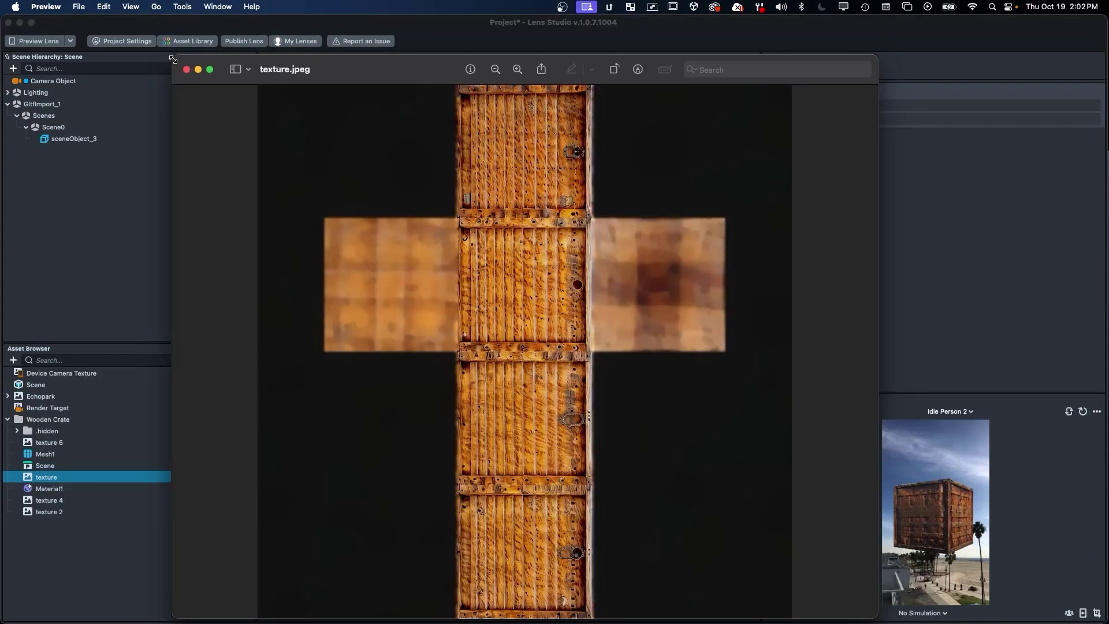
Shrink the preview window and view texture 2.jpeg, then the texture 4.jpeg normal map.
{"action": "left_click_drag", "start_coordinate": [172, 59], "coordinate": [282, 115]}
{"action": "left_click_drag", "start_coordinate": [468, 128], "coordinate": [461, 112]}
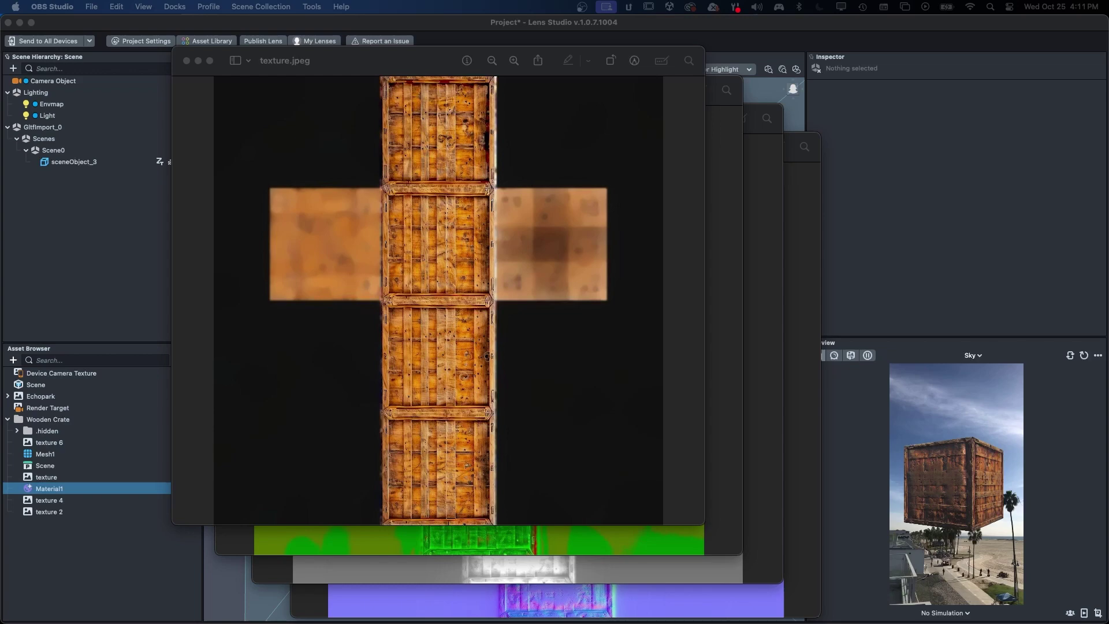
{"action": "left_click", "coordinate": [273, 571]}
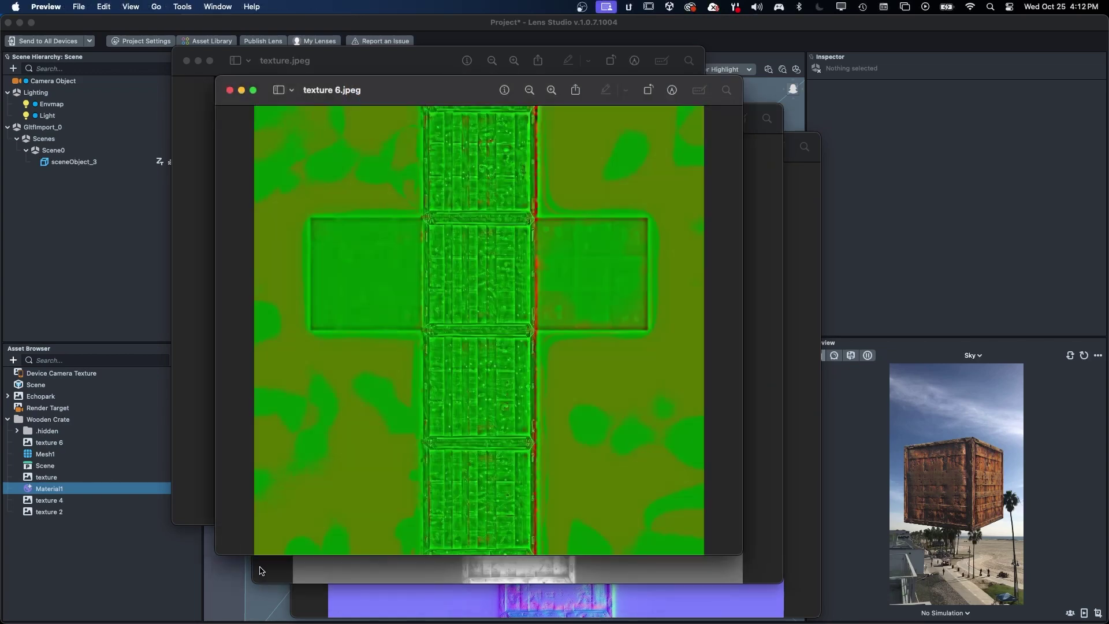
{"action": "left_click", "coordinate": [304, 603]}
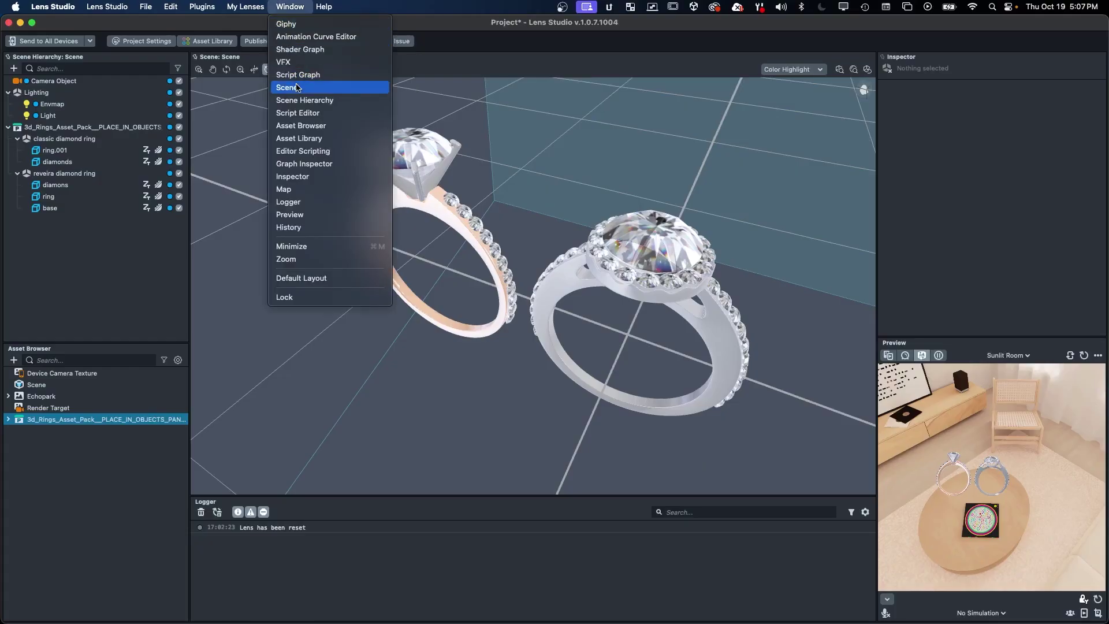
Add a second Scene view and pull it out into its own panel.
{"action": "left_click", "coordinate": [298, 88]}
{"action": "left_click_drag", "start_coordinate": [141, 62], "coordinate": [201, 179]}
{"action": "scroll", "coordinate": [345, 304], "scroll_direction": "up", "scroll_amount": 5}
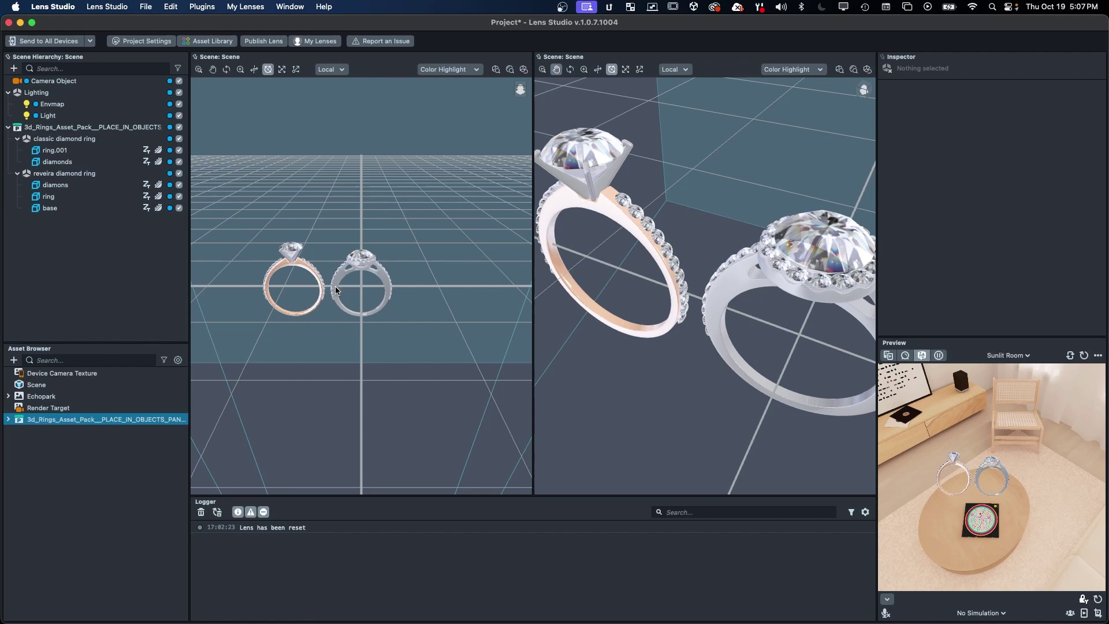
Dock a second Scene Hierarchy beside the first, and an extra Inspector beside the scene view.
{"action": "left_click", "coordinate": [290, 7]}
{"action": "left_click", "coordinate": [309, 103]}
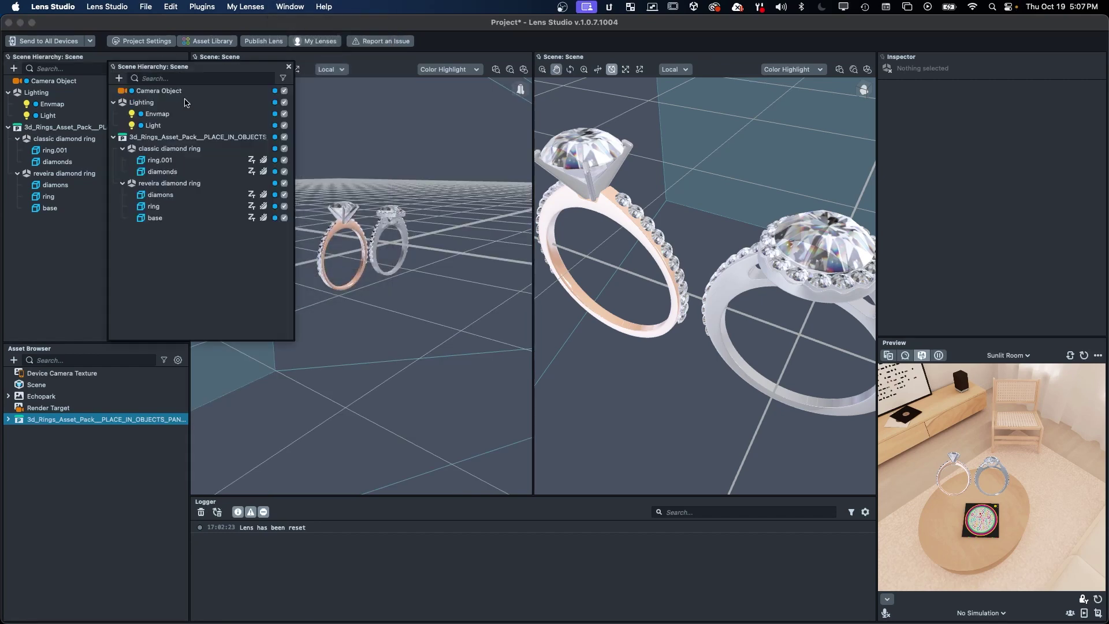
{"action": "left_click_drag", "start_coordinate": [170, 63], "coordinate": [194, 116]}
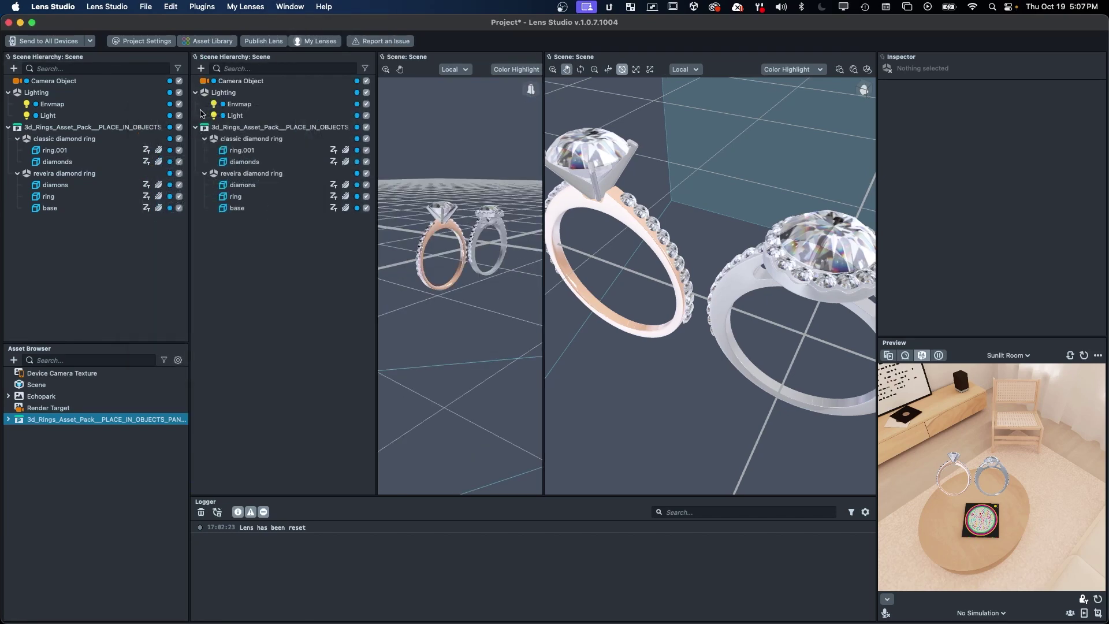
{"action": "left_click", "coordinate": [196, 93]}
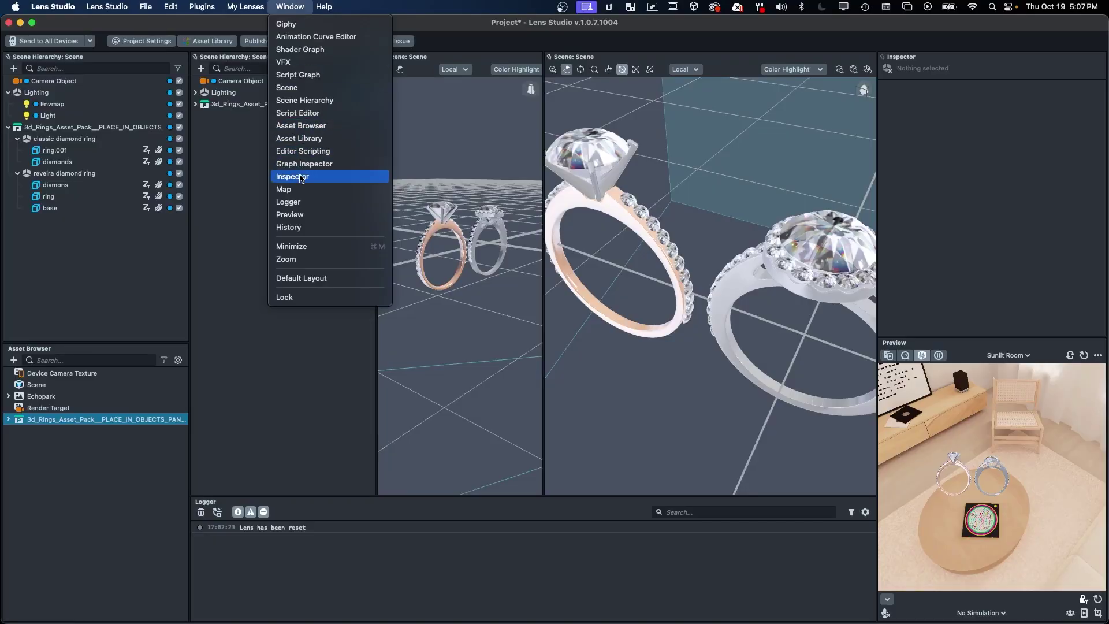
{"action": "left_click", "coordinate": [295, 176]}
{"action": "left_click_drag", "start_coordinate": [143, 60], "coordinate": [756, 60]}
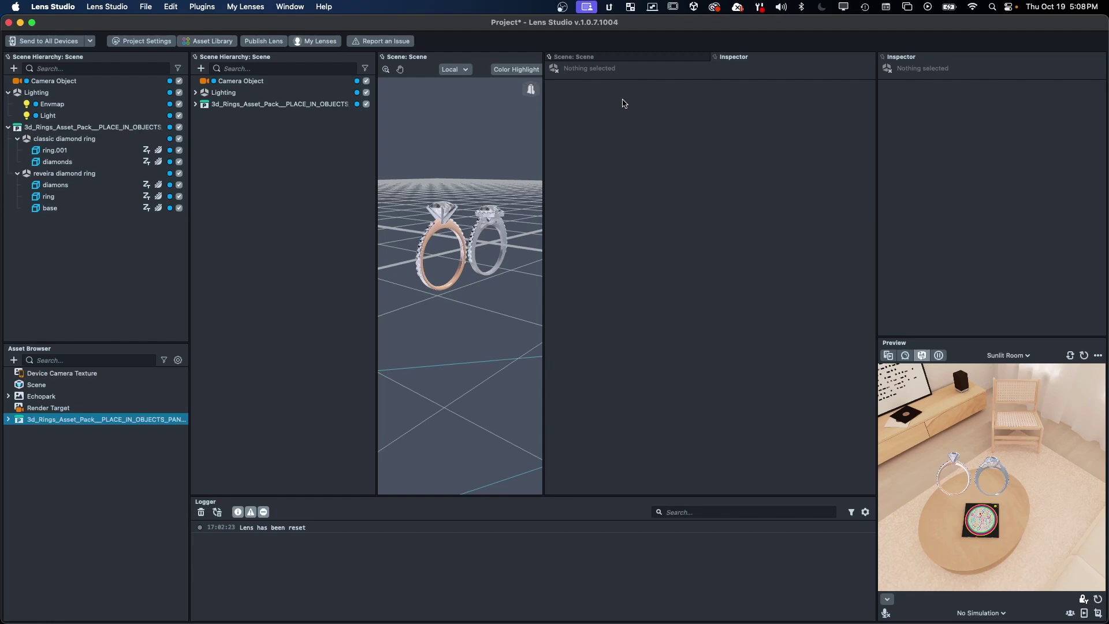
Select 3d_Rings_Asset_Pack, then Lighting, then the rings pack again so both inspectors show its transform.
{"action": "left_click", "coordinate": [236, 105]}
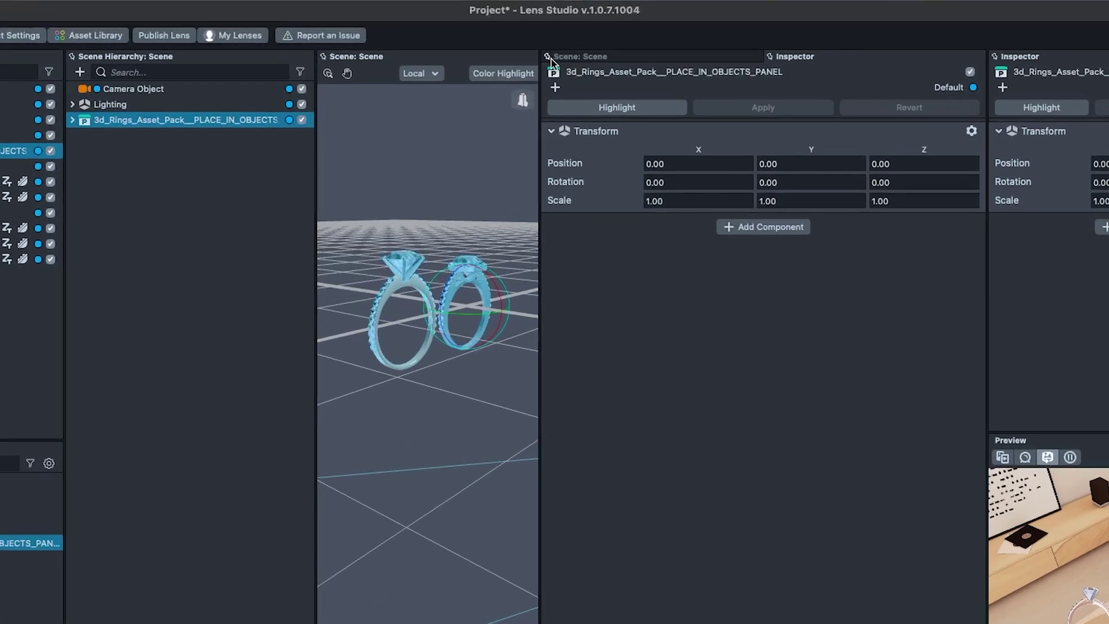
{"action": "left_click", "coordinate": [173, 105]}
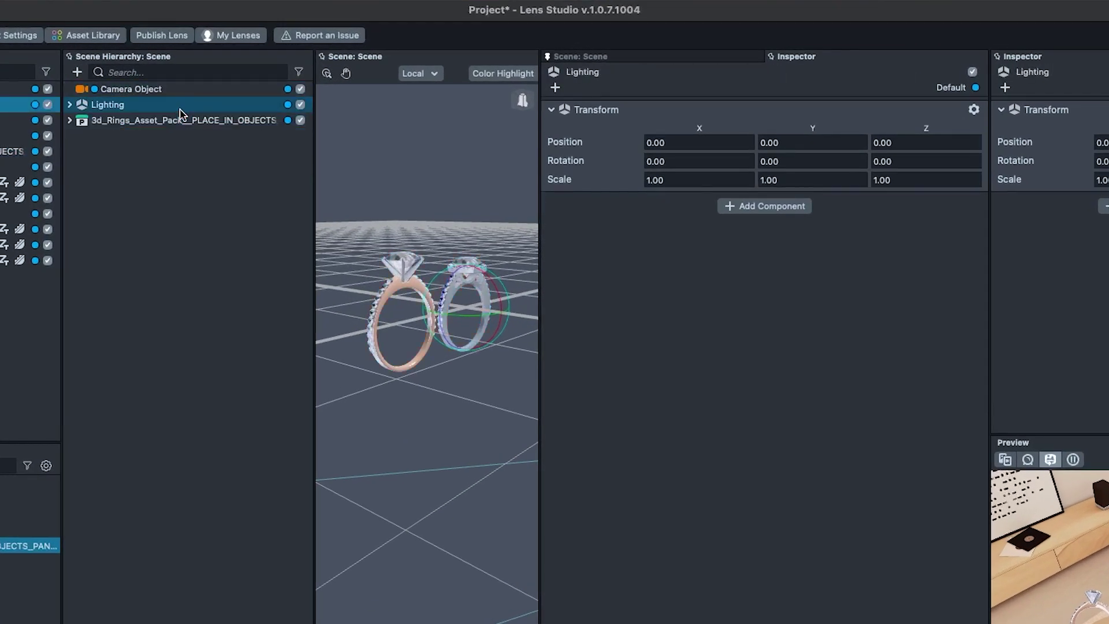
{"action": "left_click", "coordinate": [201, 122]}
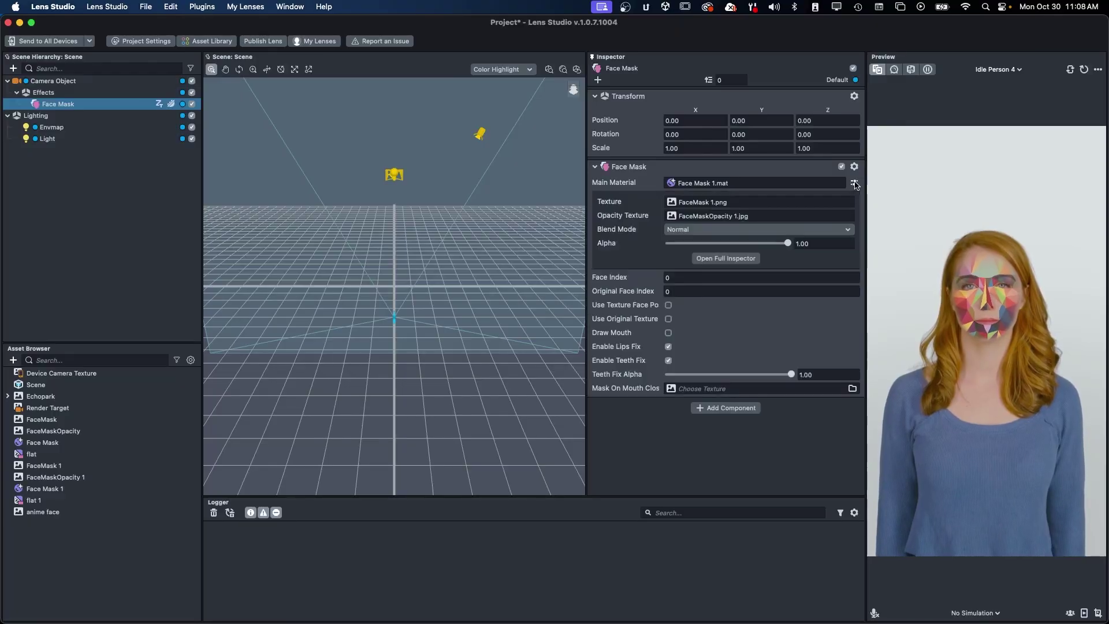
Use the anime face image as the mask texture and open the iridescence material's uber shader in the full inspector.
{"action": "left_click_drag", "start_coordinate": [43, 512], "coordinate": [704, 201]}
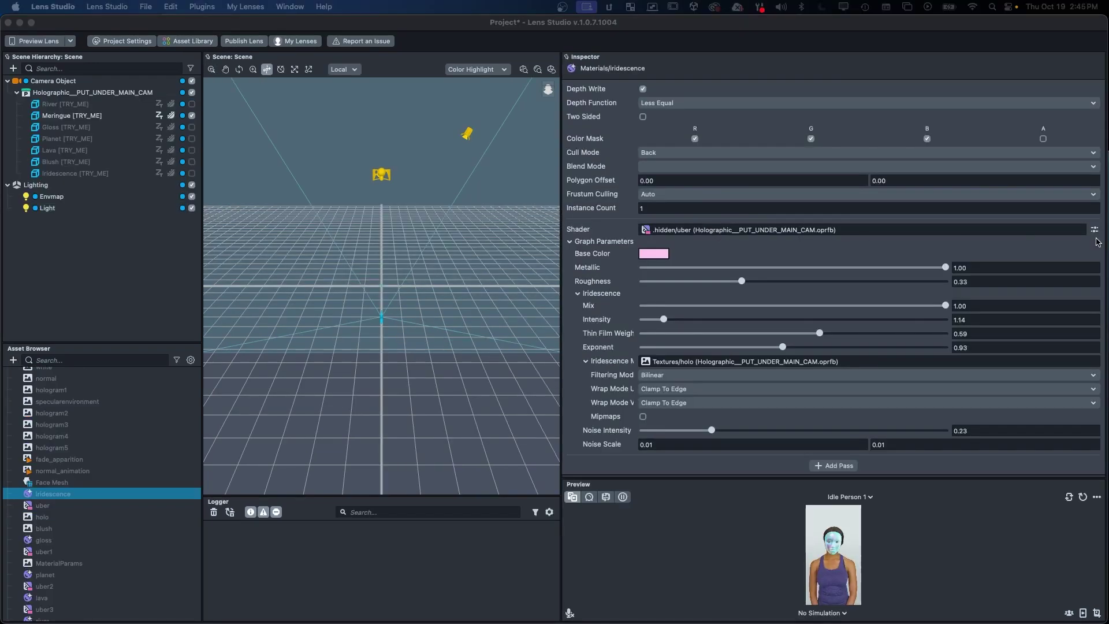
{"action": "left_click", "coordinate": [1094, 230]}
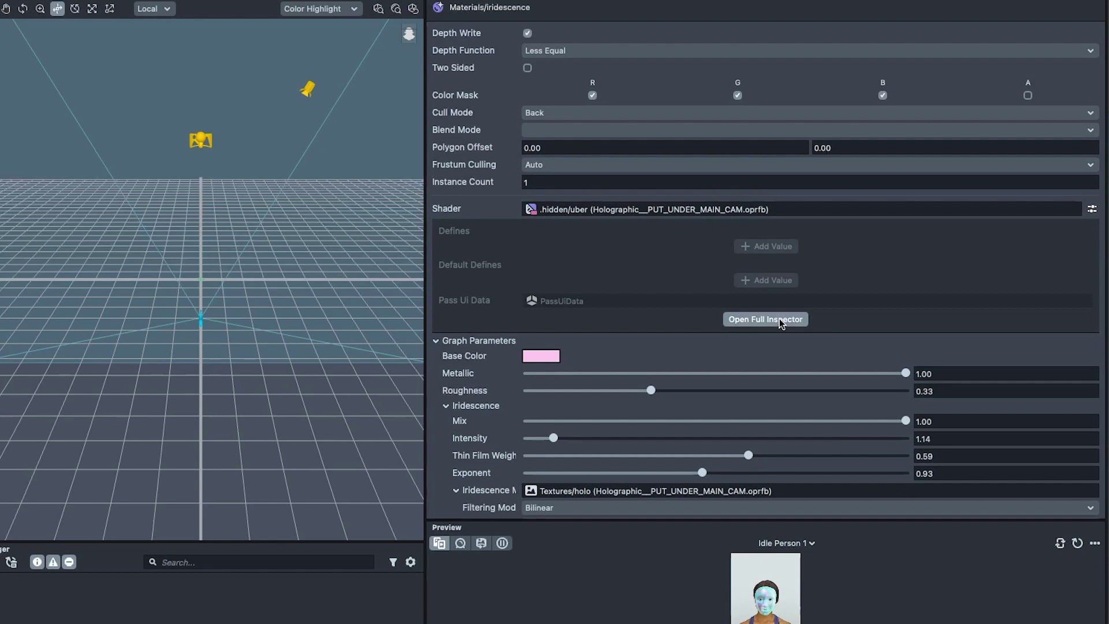
{"action": "left_click", "coordinate": [779, 322]}
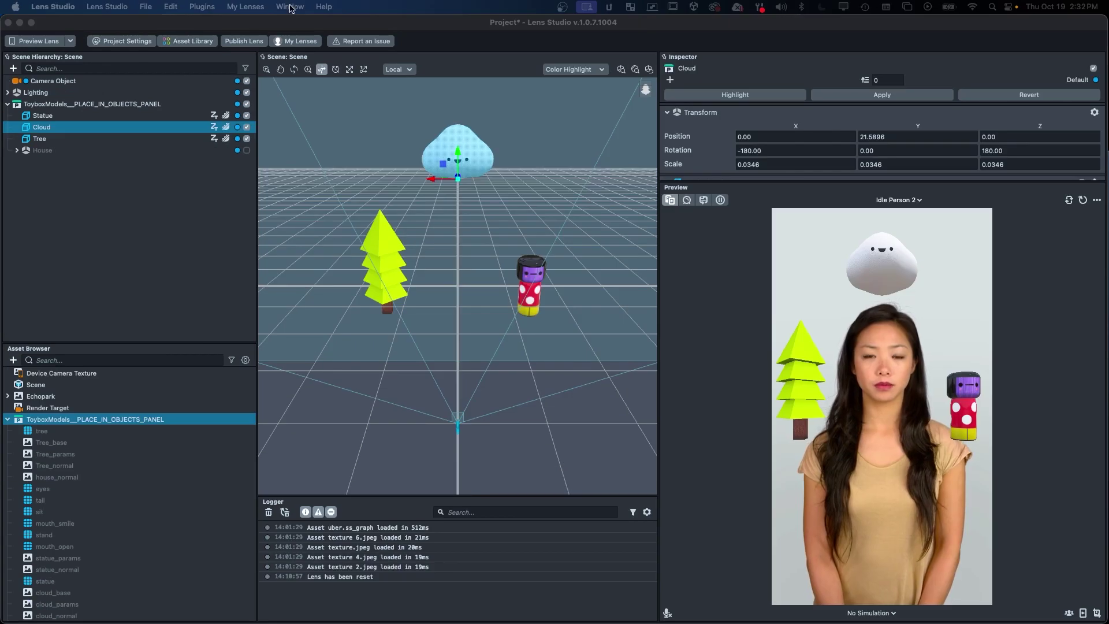
{"action": "left_click", "coordinate": [289, 7]}
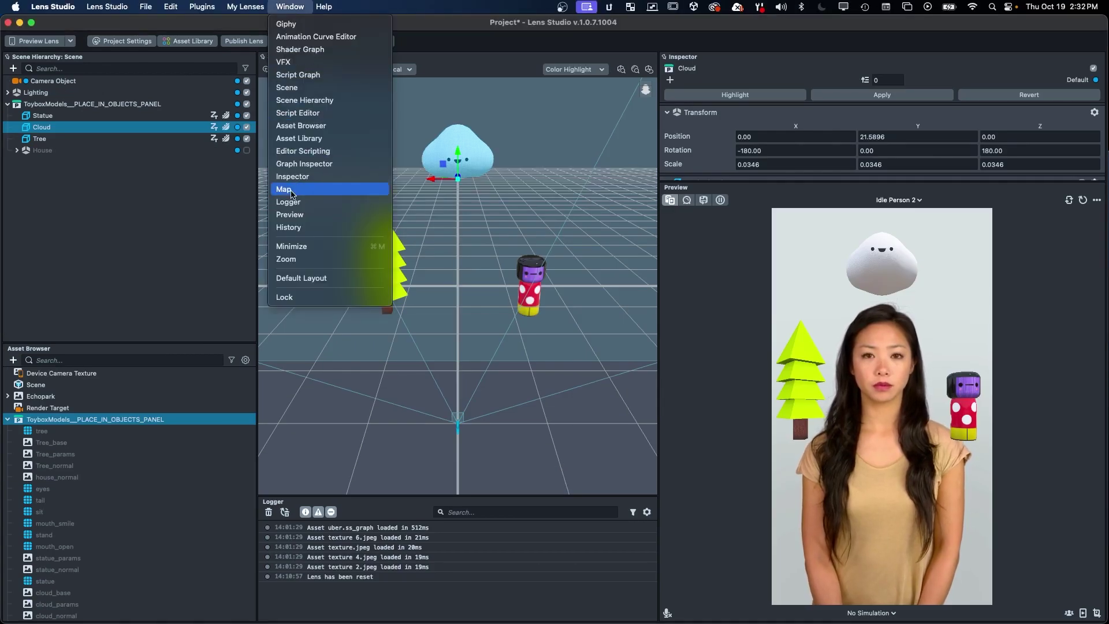
Add a second Preview on the rear-camera room, rotate its view, and dock it beside the first preview.
{"action": "left_click", "coordinate": [289, 214]}
{"action": "left_click", "coordinate": [647, 199]}
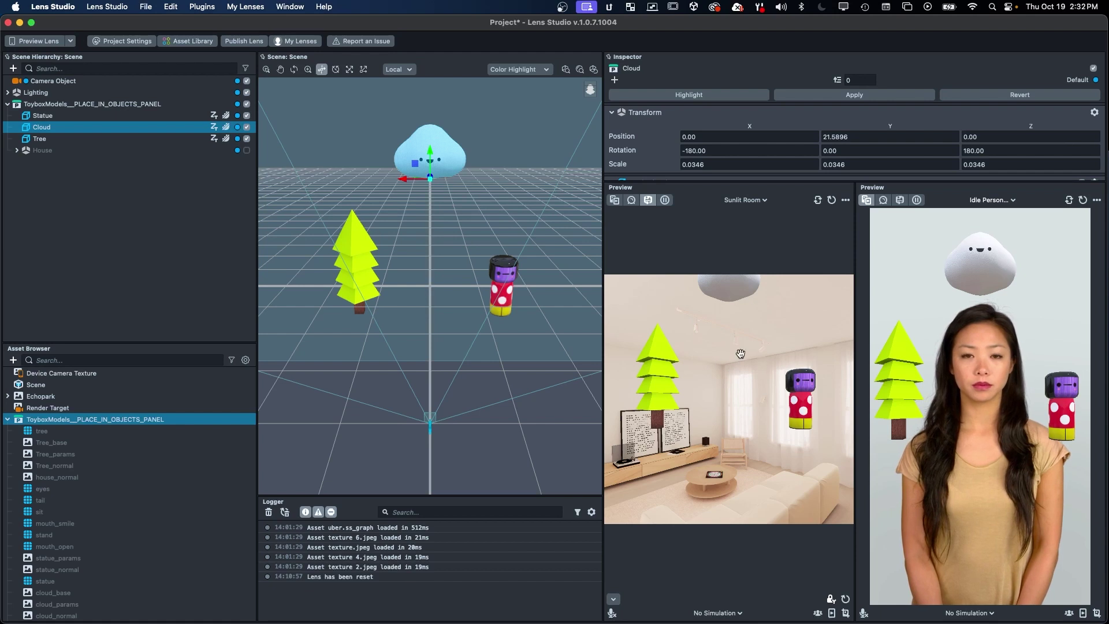
{"action": "left_click_drag", "start_coordinate": [734, 352], "coordinate": [740, 420]}
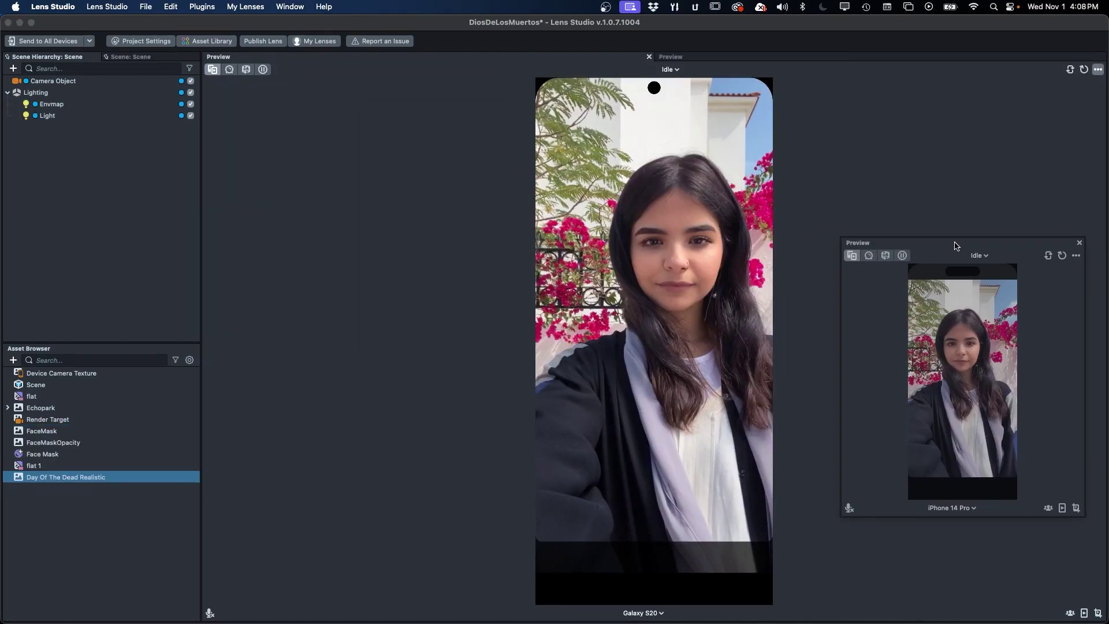
{"action": "left_click_drag", "start_coordinate": [955, 245], "coordinate": [1093, 267]}
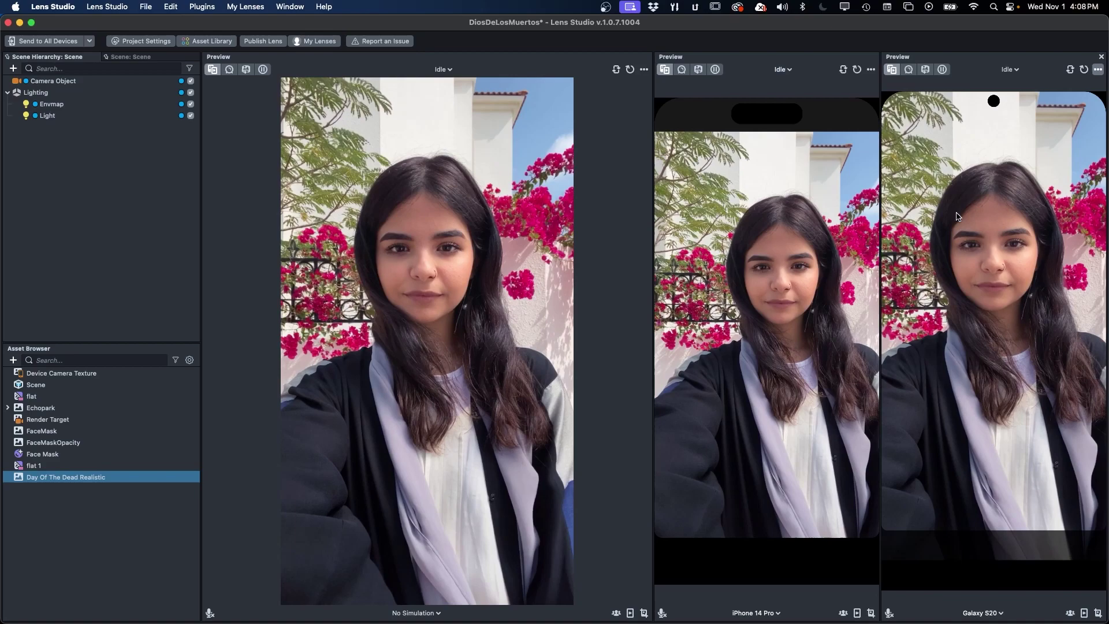
Widen the iPhone and Galaxy previews and switch the room preview environment to Evening Room.
{"action": "left_click_drag", "start_coordinate": [651, 139], "coordinate": [499, 136]}
{"action": "left_click_drag", "start_coordinate": [861, 185], "coordinate": [772, 189]}
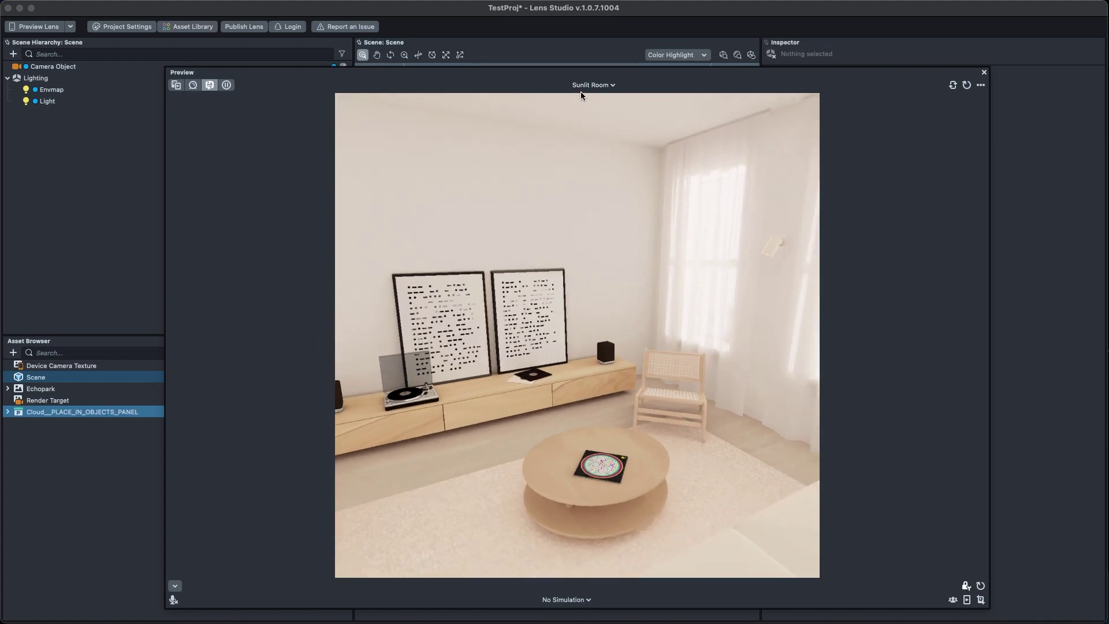
{"action": "left_click", "coordinate": [589, 85]}
{"action": "left_click", "coordinate": [565, 154]}
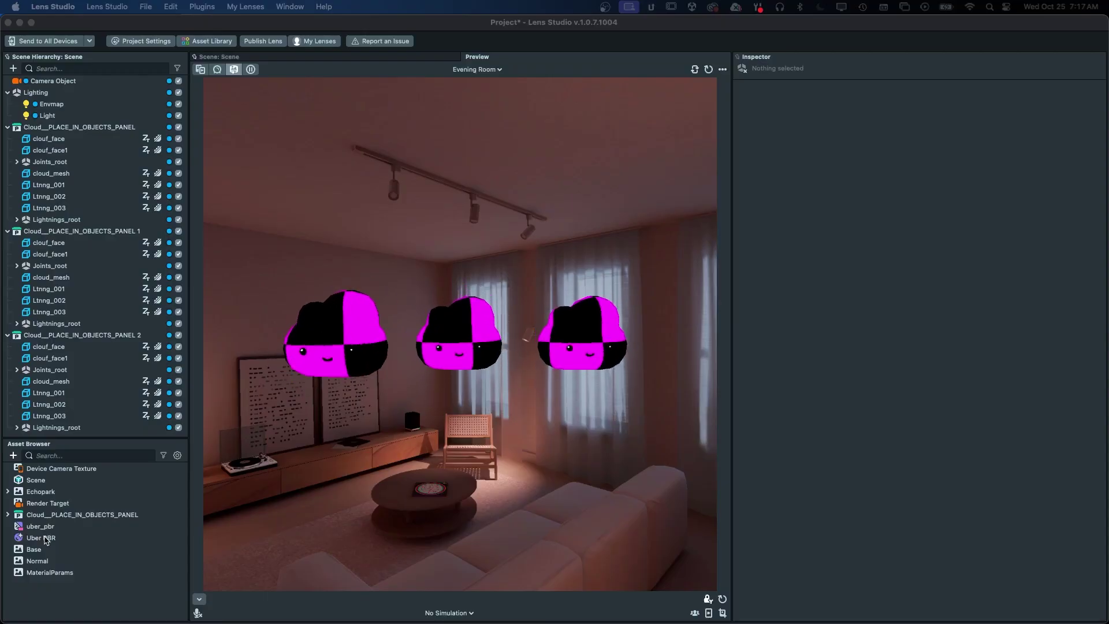
Add a uber_pbr pass to the Uber PBR material using the chick_lo_defaultMat1_materialParams texture.
{"action": "left_click", "coordinate": [45, 538]}
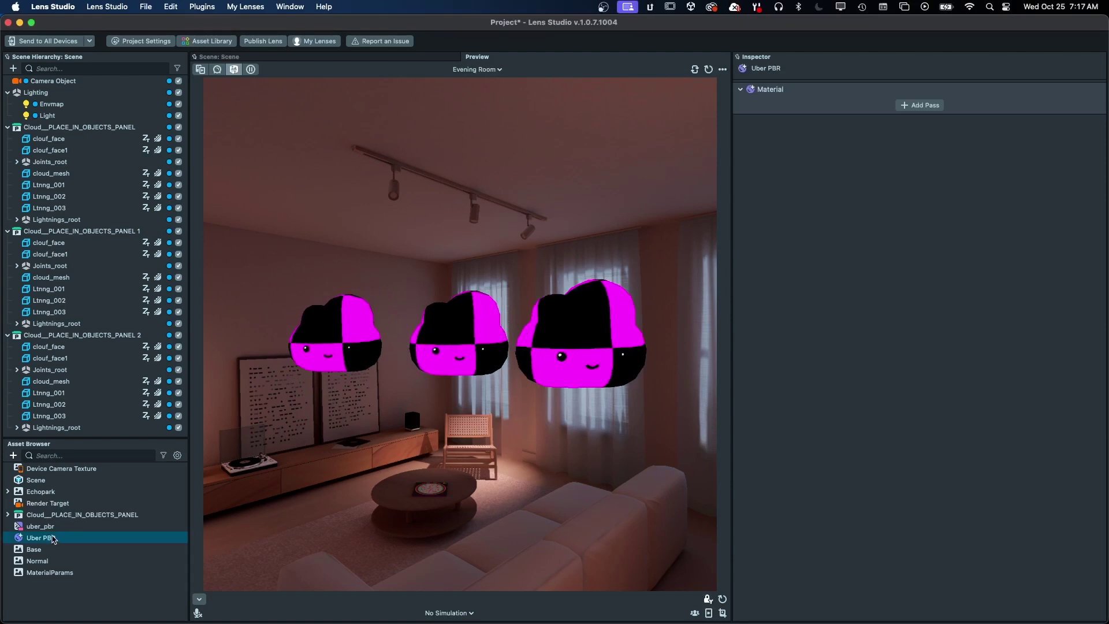
{"action": "left_click", "coordinate": [924, 105]}
{"action": "left_click_drag", "start_coordinate": [41, 526], "coordinate": [854, 261]}
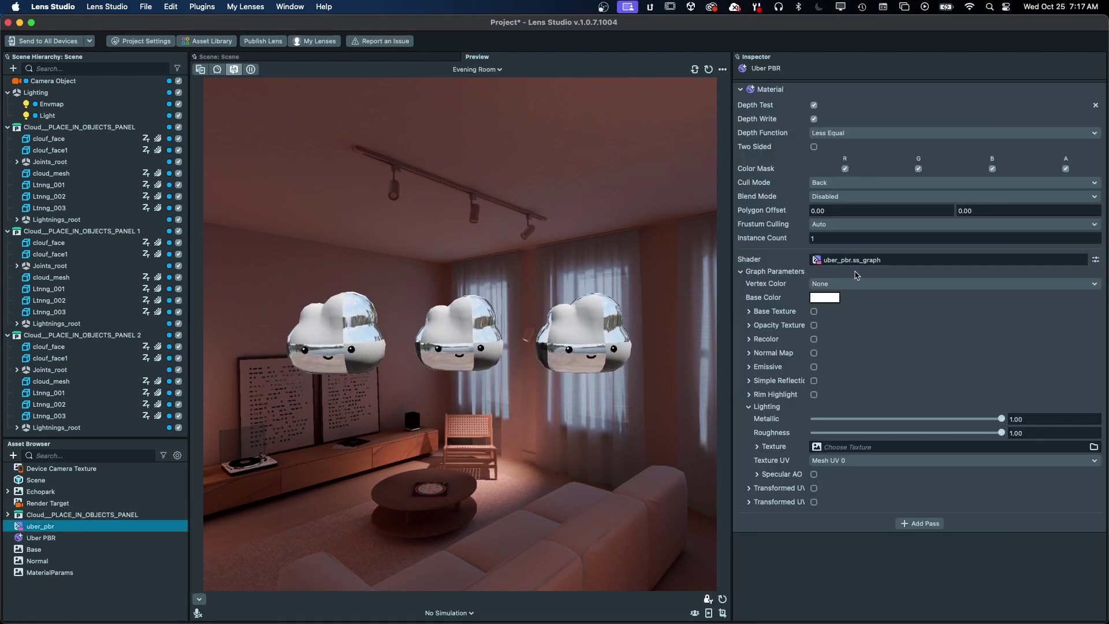
{"action": "left_click", "coordinate": [847, 447]}
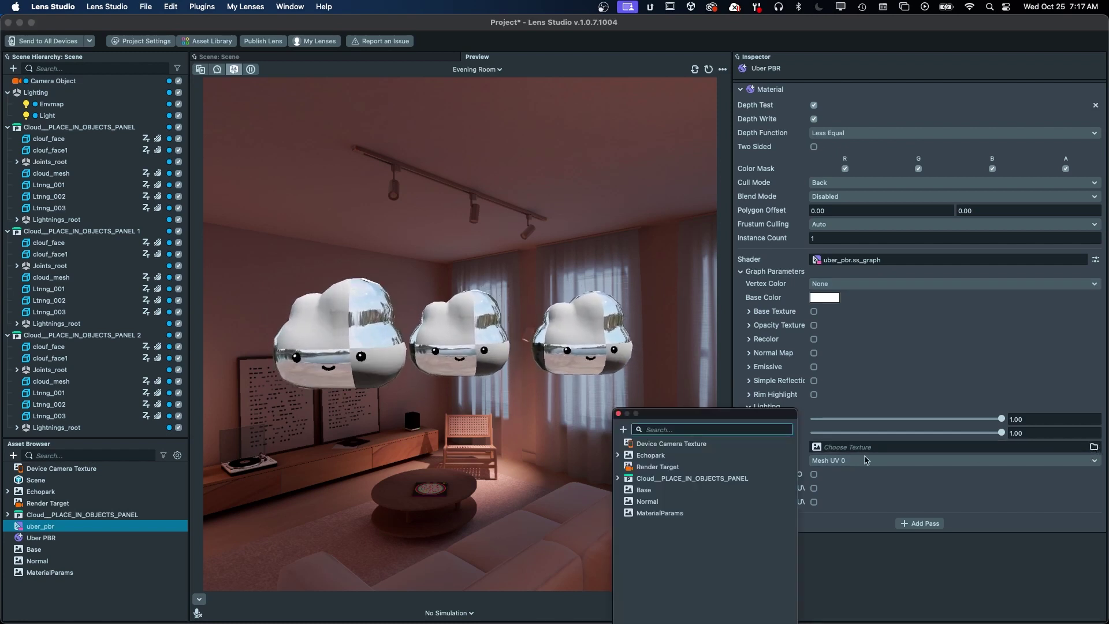
{"action": "left_click", "coordinate": [618, 478]}
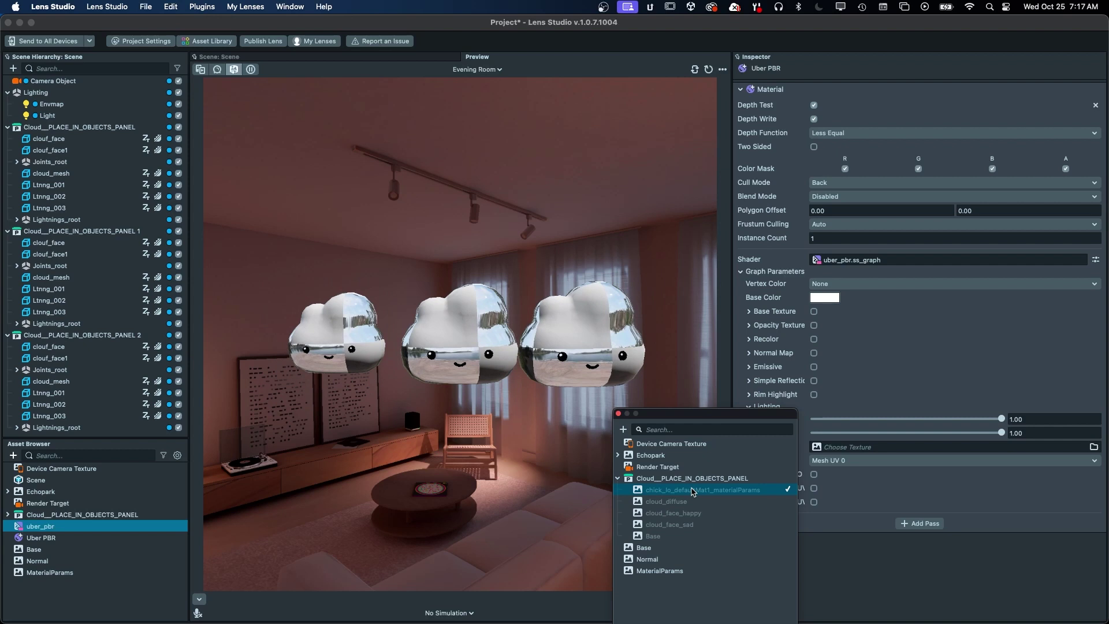
{"action": "left_click", "coordinate": [693, 489]}
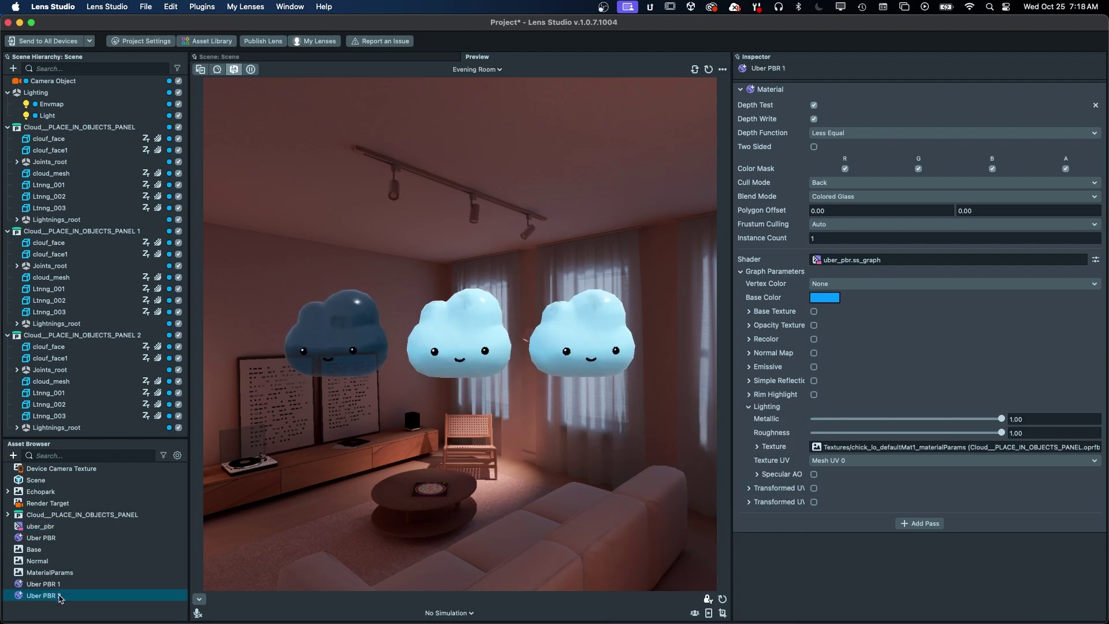
Apply Uber PBR 2 to the right cloud's mesh and set its Blend Mode to Bright.
{"action": "left_click", "coordinate": [51, 381]}
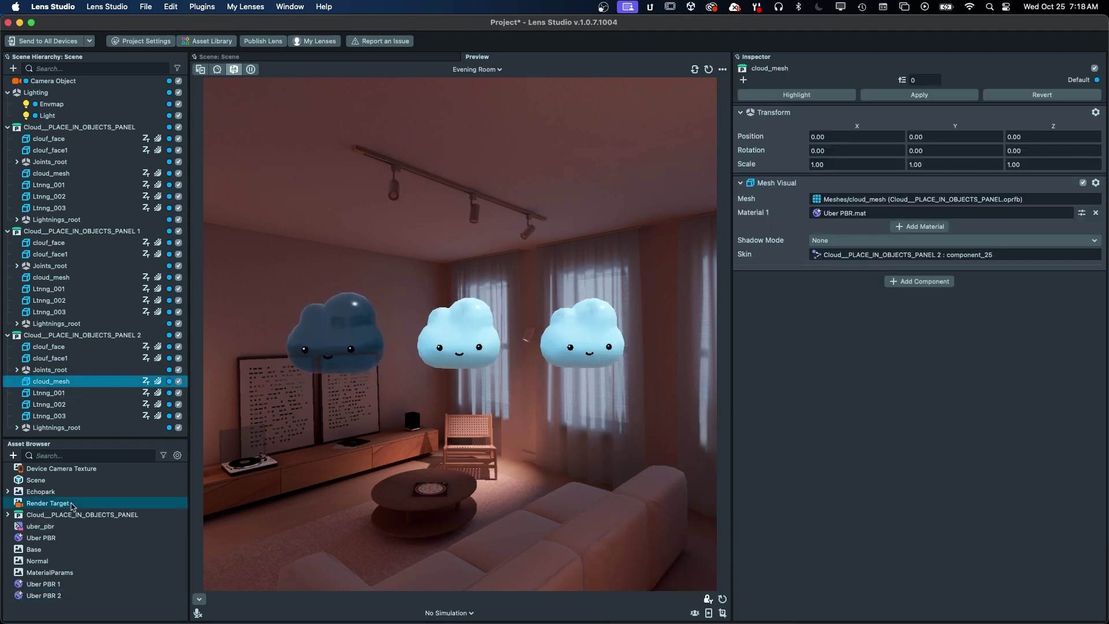
{"action": "left_click_drag", "start_coordinate": [46, 595], "coordinate": [853, 216]}
{"action": "left_click", "coordinate": [852, 216]}
{"action": "left_click", "coordinate": [853, 196]}
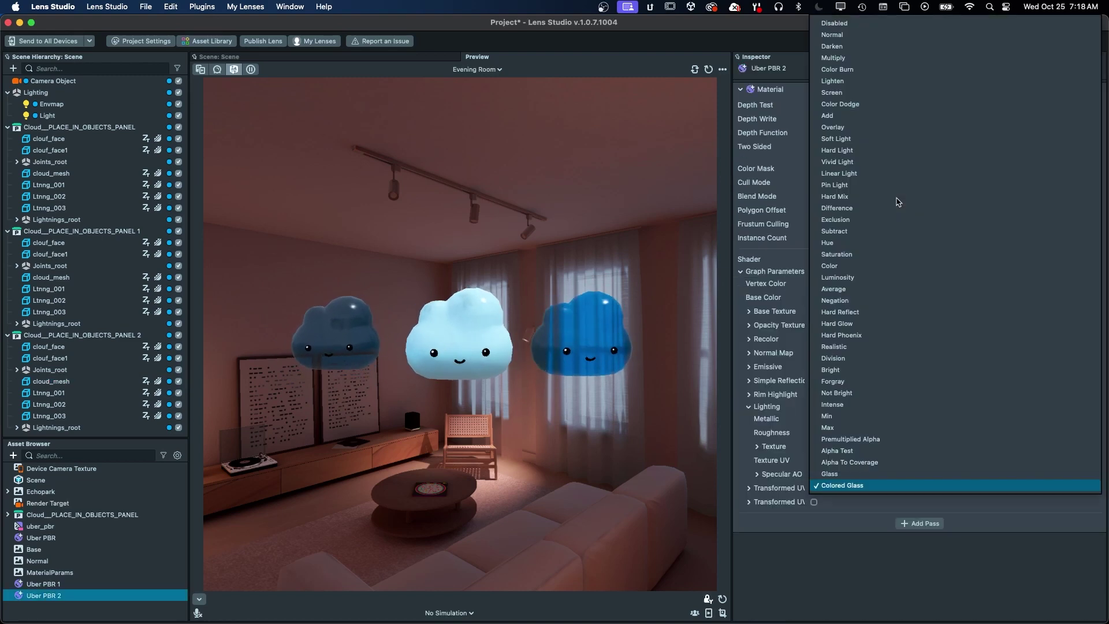
{"action": "left_click", "coordinate": [857, 370]}
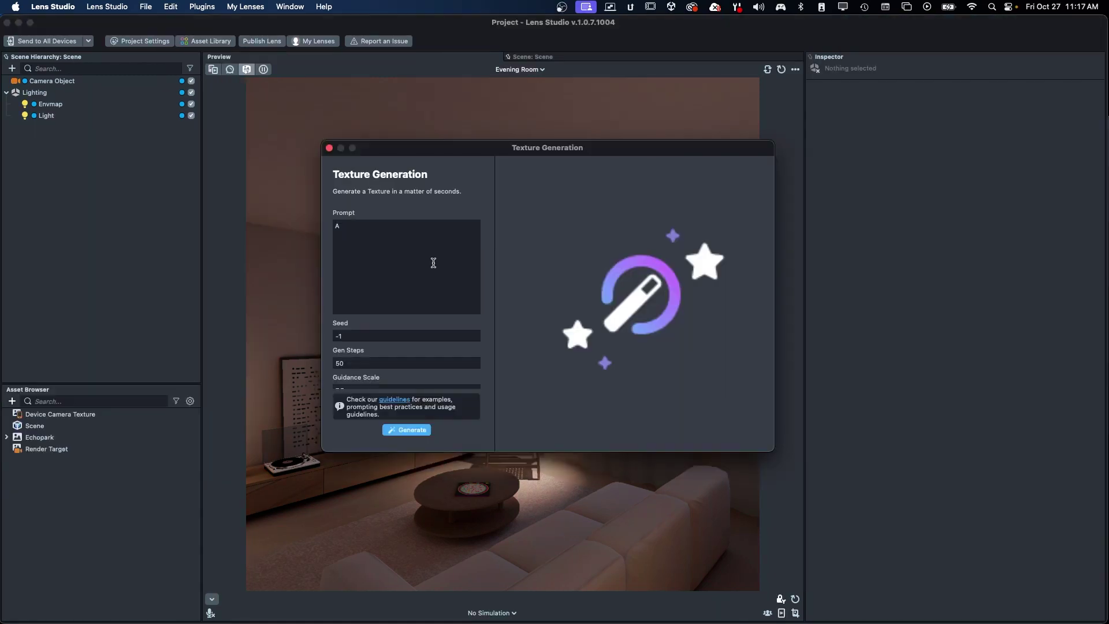
Generate a 'Movie Poster' texture and a lizard face mask, then add the Planet Earth PBR sphere.
{"action": "type", "text": "Movie Poster"}
{"action": "left_click", "coordinate": [425, 430]}
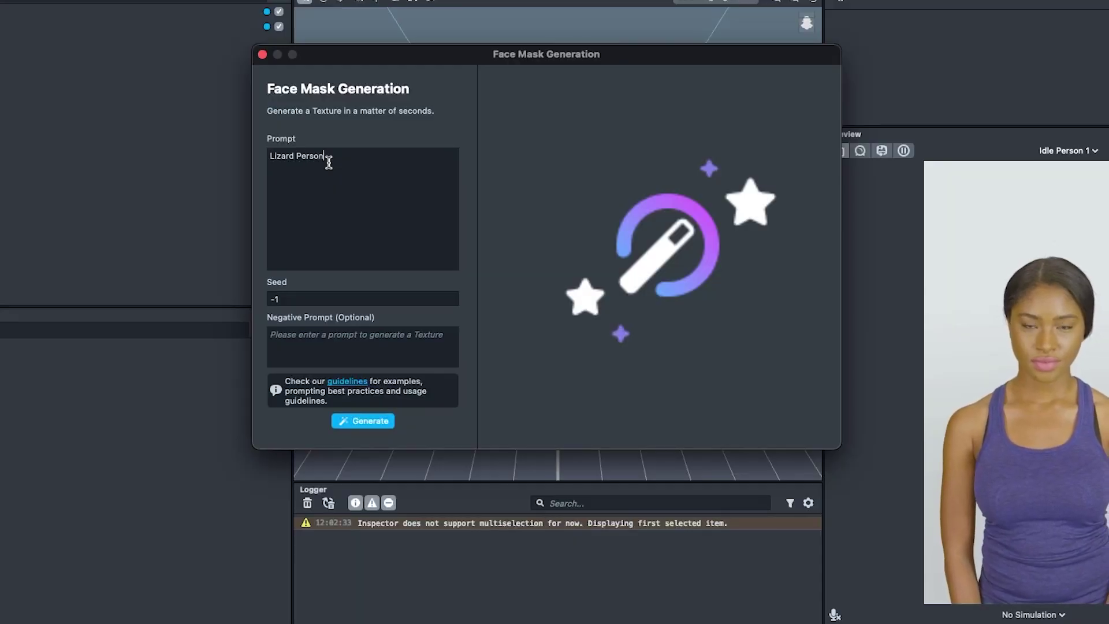
{"action": "left_click", "coordinate": [362, 420]}
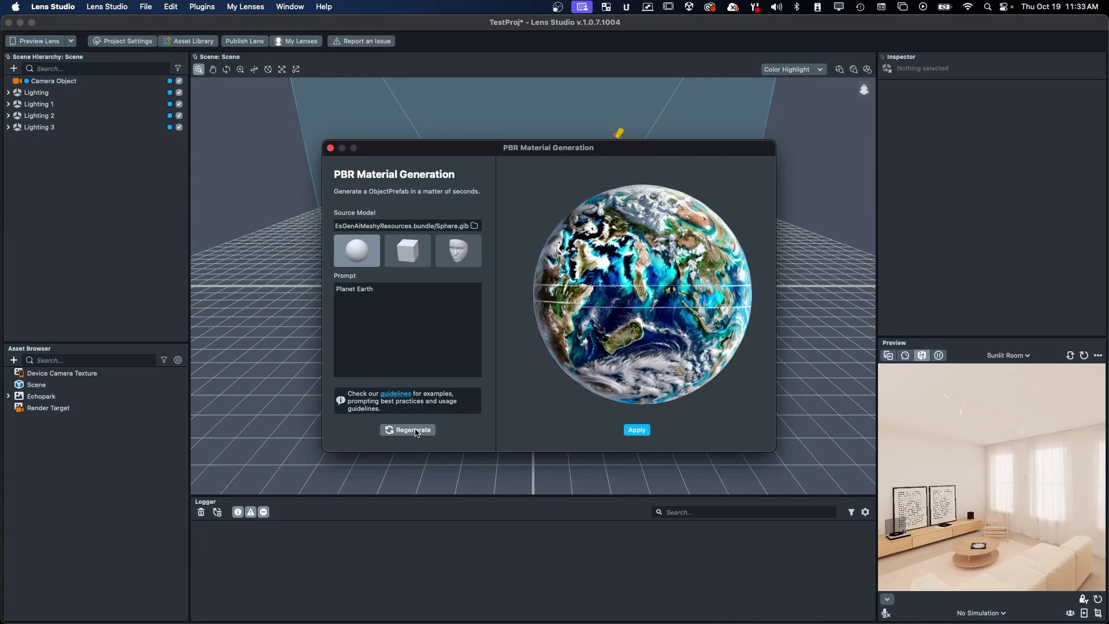
{"action": "left_click", "coordinate": [636, 429]}
{"action": "left_click_drag", "start_coordinate": [670, 254], "coordinate": [629, 207], "text": "alt"}
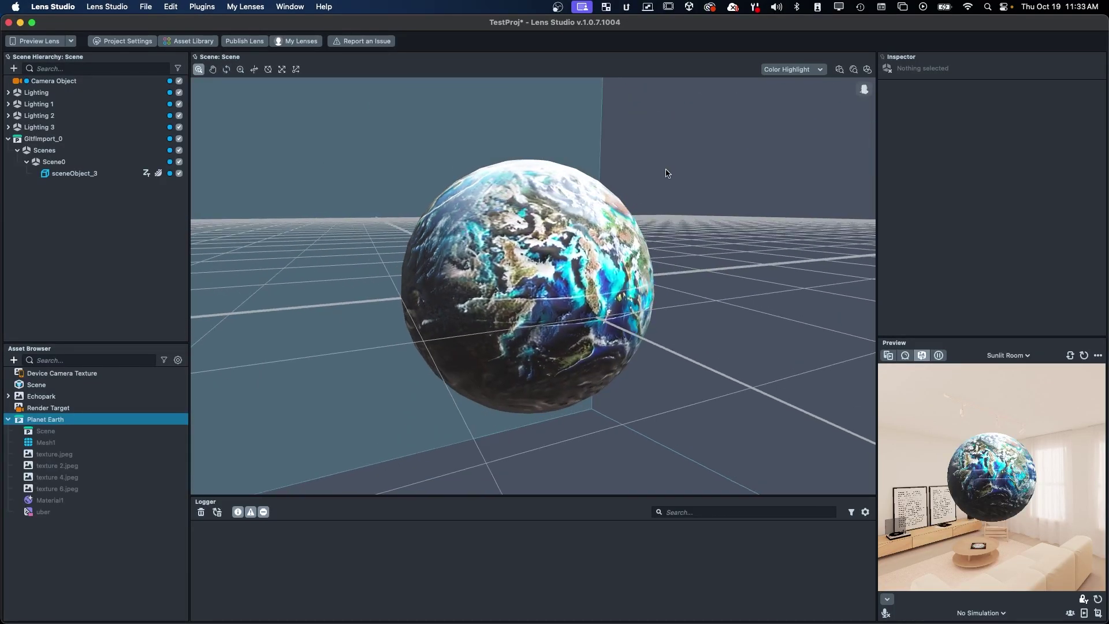